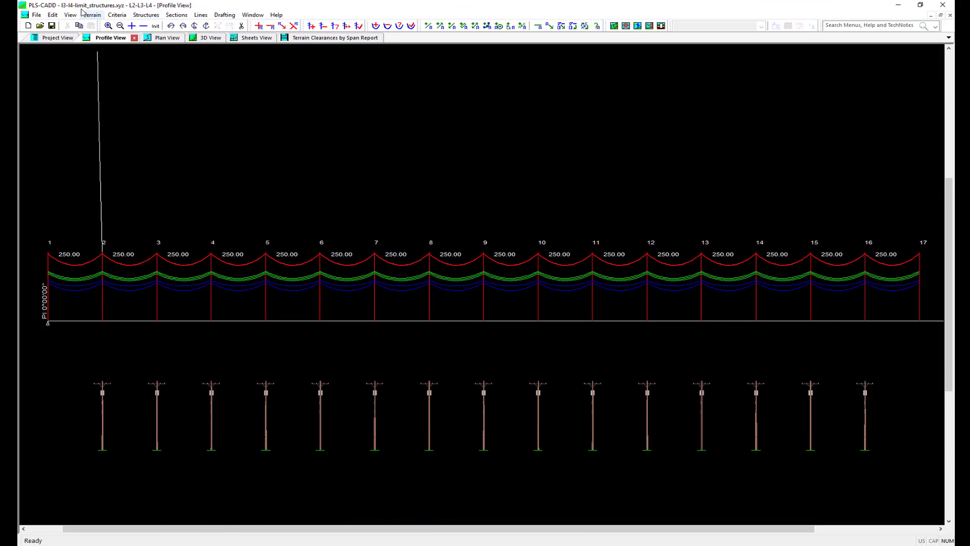
# - Compare the L3 and L4 sag-tension levels, then settle on L2 single-section analysis and confirm
pyautogui.click(117, 16)
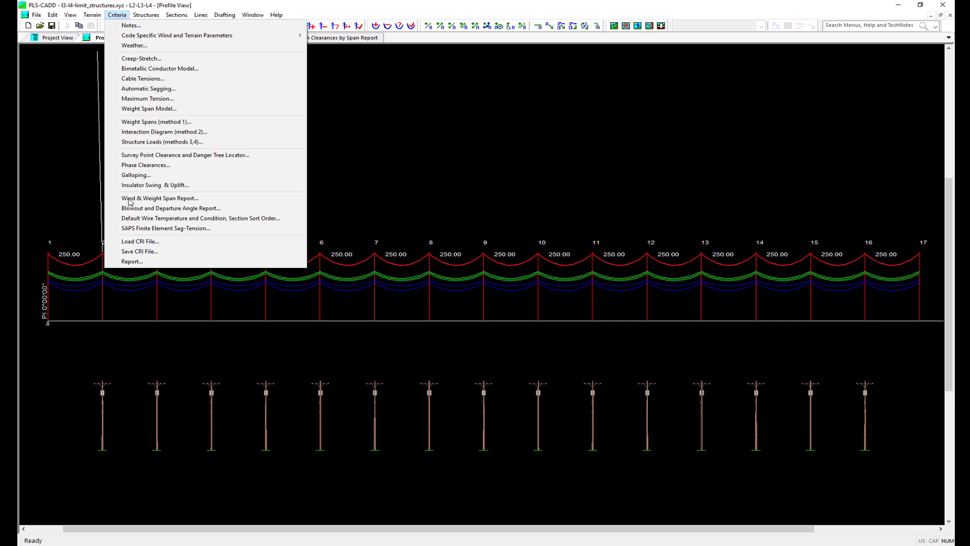
pyautogui.click(146, 229)
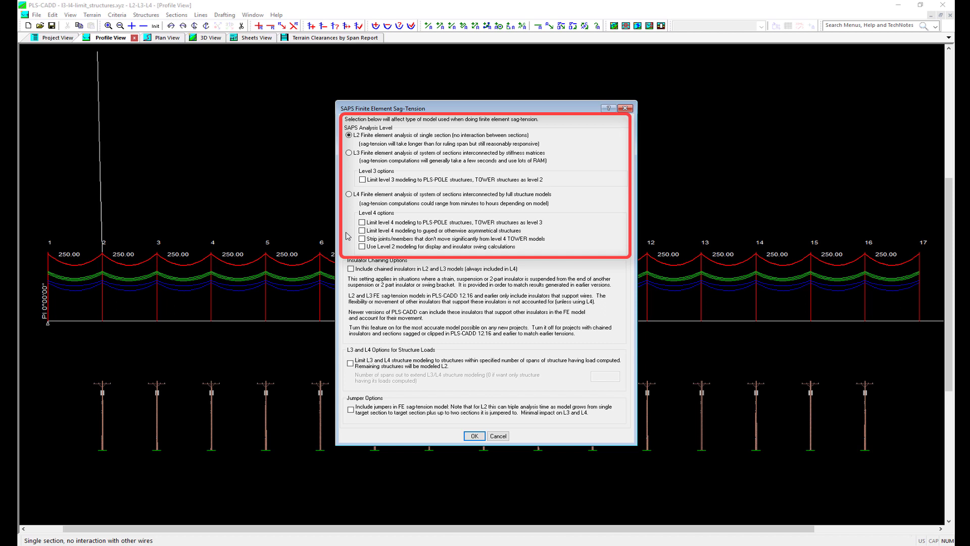
pyautogui.click(348, 152)
pyautogui.click(349, 194)
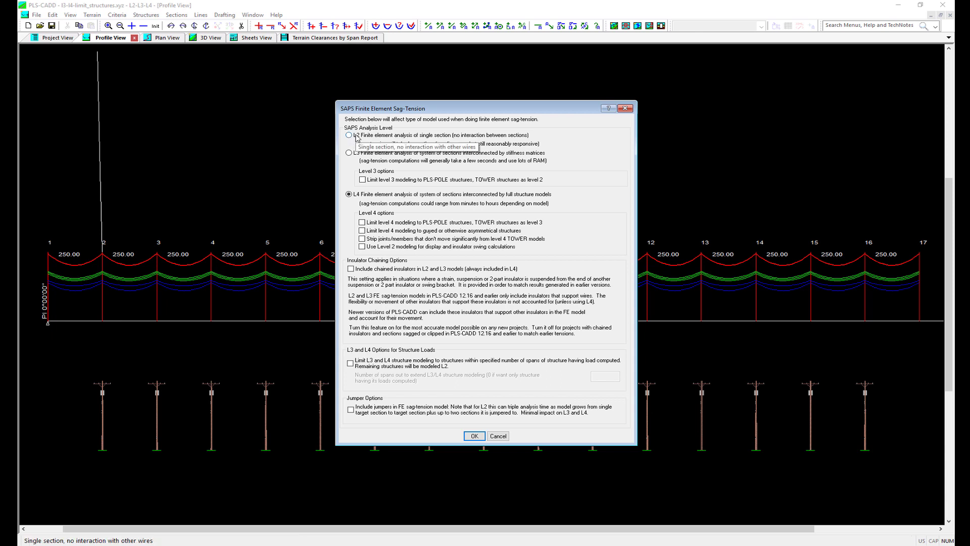
pyautogui.click(353, 137)
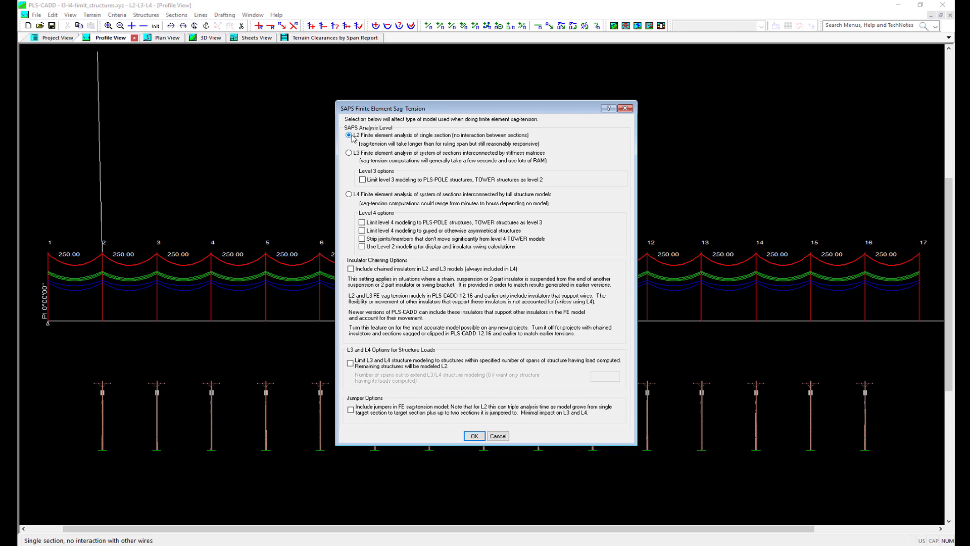
pyautogui.click(473, 437)
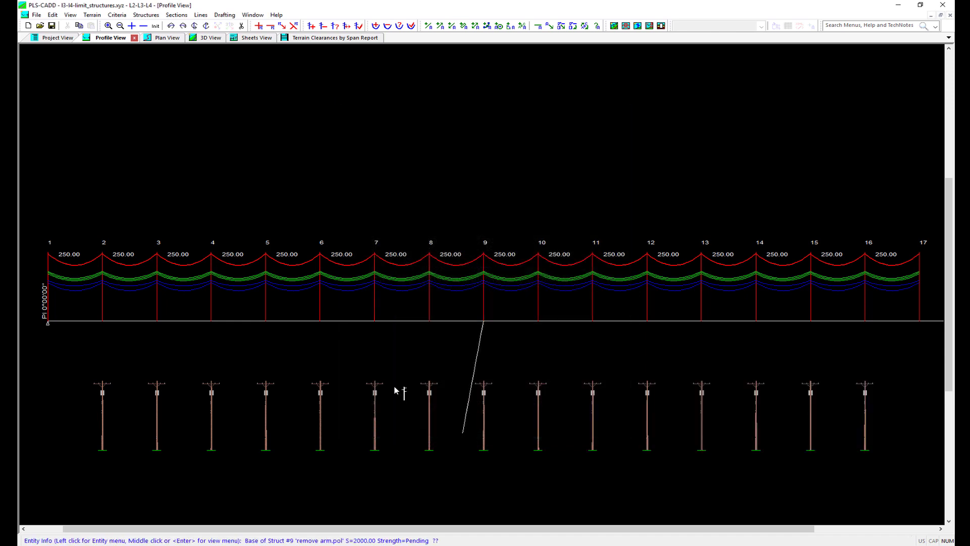
# - Switch the display to the 3D view of the line around structure 9
pyautogui.click(124, 16)
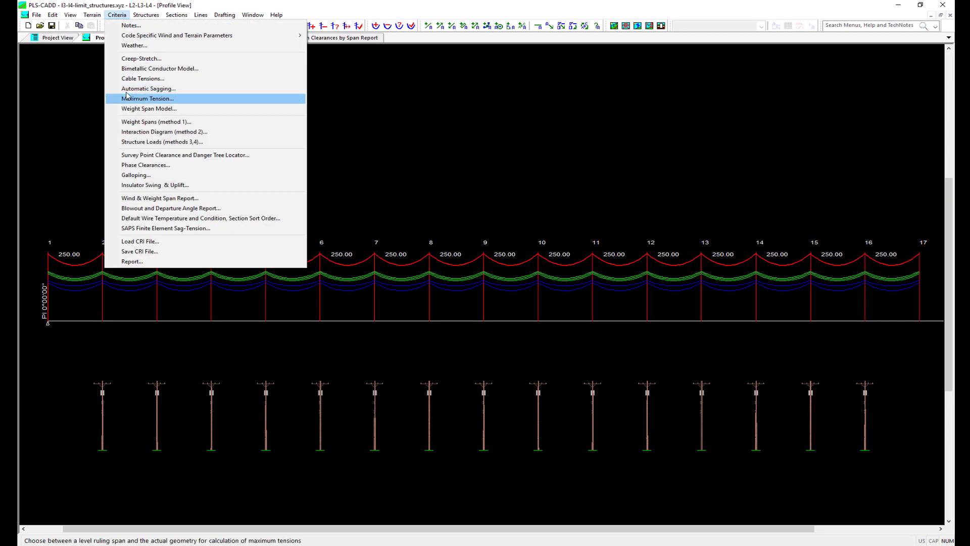
pyautogui.click(126, 13)
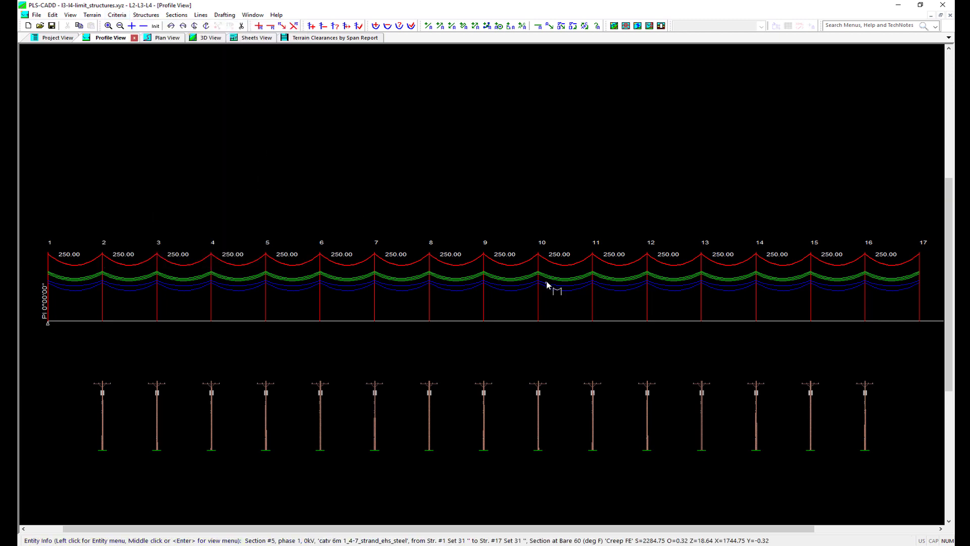
pyautogui.scroll(2, 531, 283)
pyautogui.scroll(2, 486, 285)
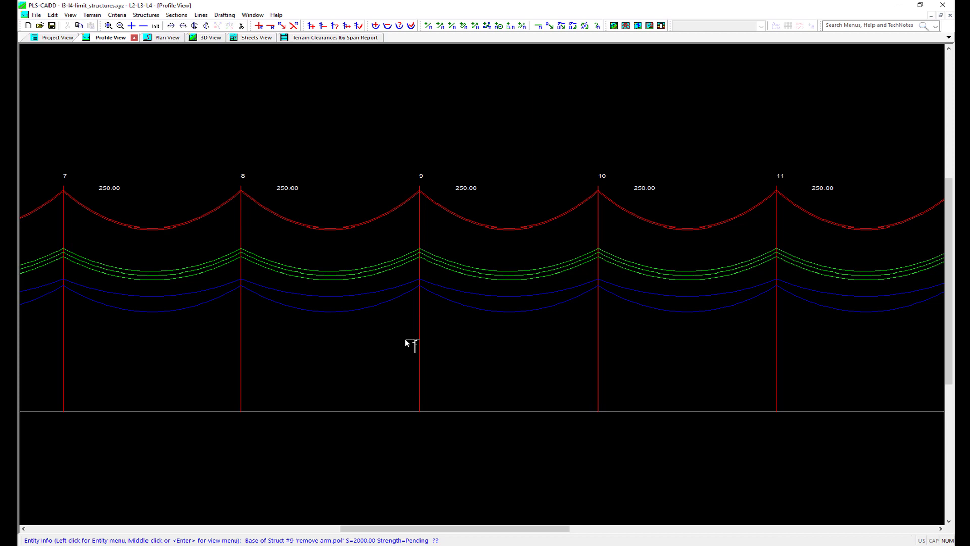
pyautogui.hotkey('ctrl', 'Tab')
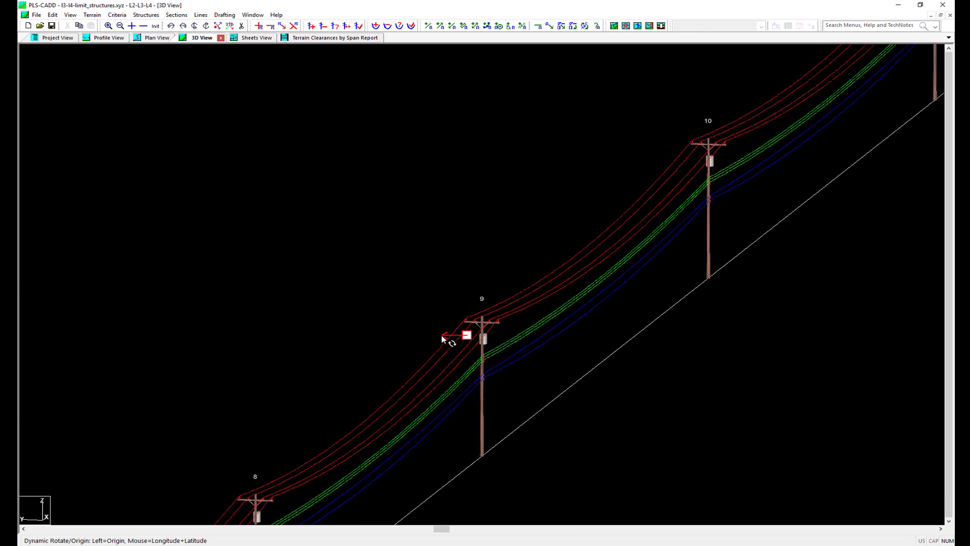
# - Keep the Wind structure load case on the Initial FE cable condition and accept the criteria
pyautogui.click(117, 15)
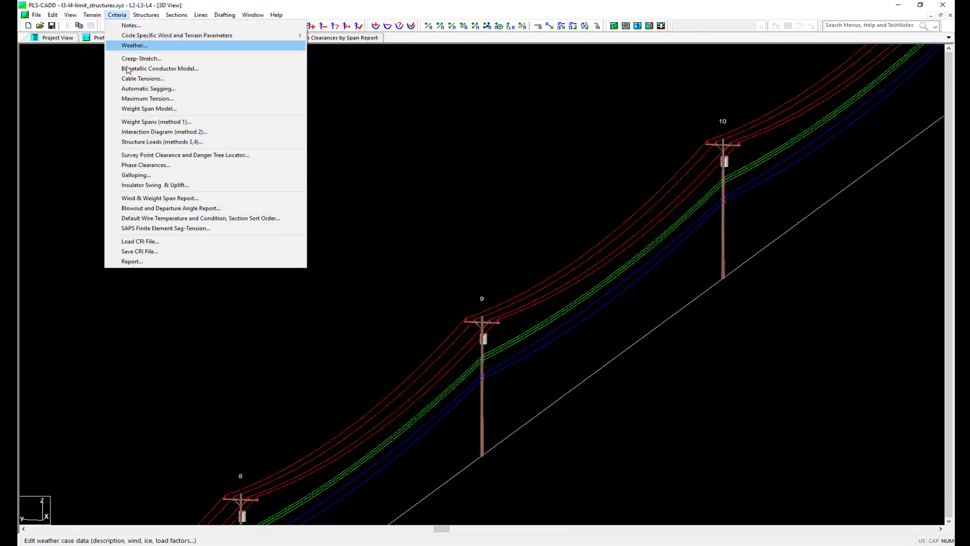
pyautogui.click(146, 143)
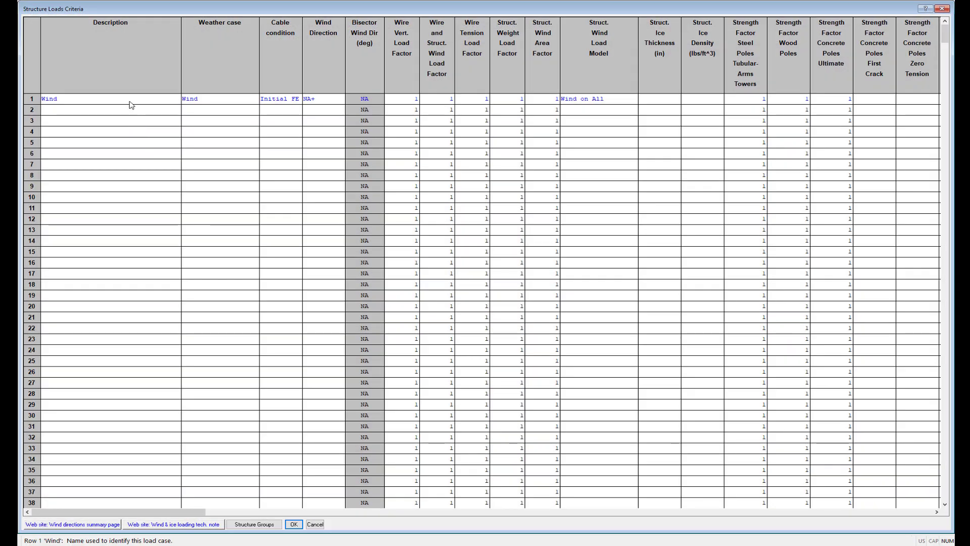
pyautogui.click(129, 102)
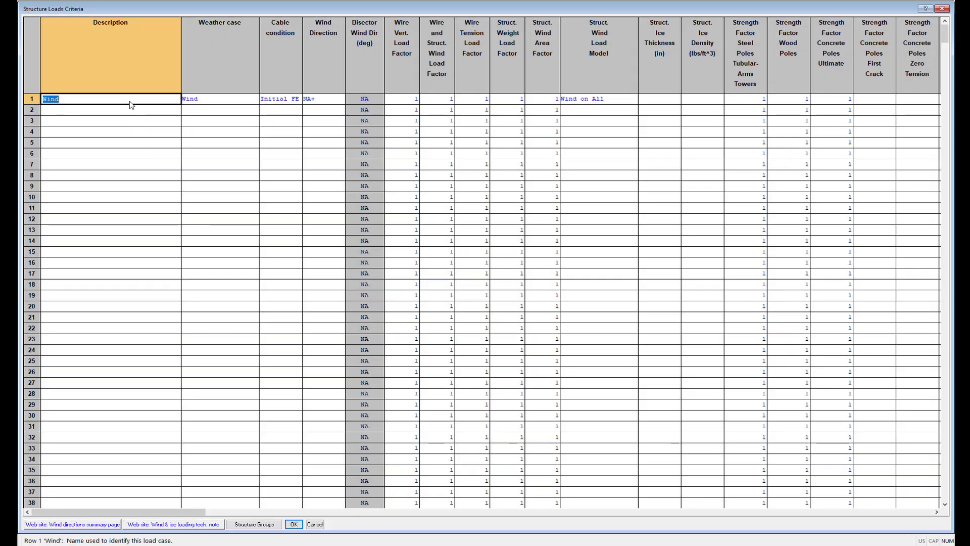
pyautogui.click(205, 105)
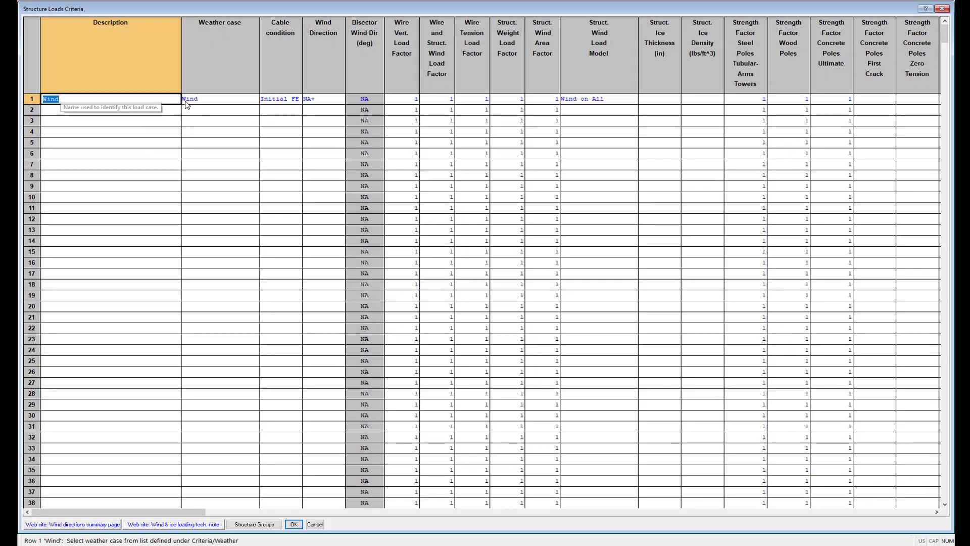
pyautogui.click(219, 104)
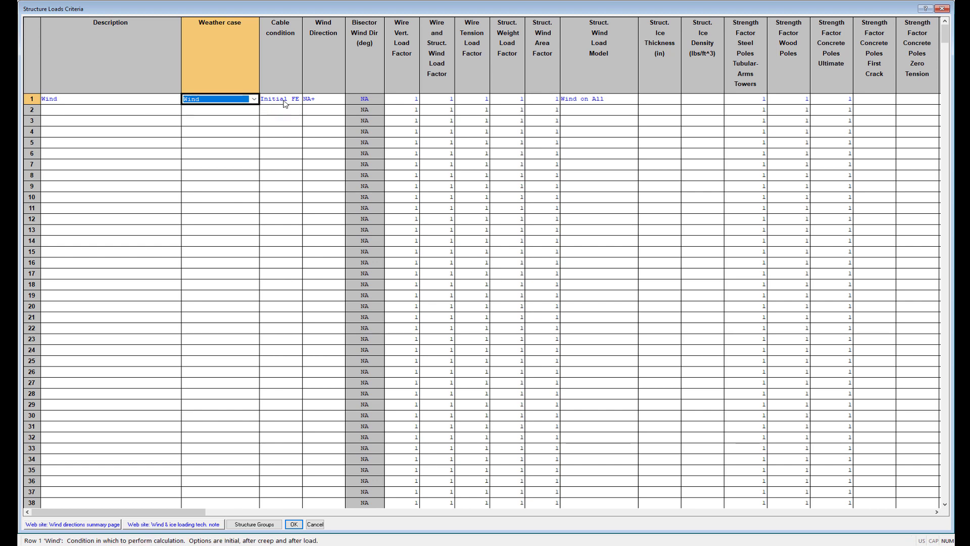
pyautogui.click(298, 104)
pyautogui.click(298, 100)
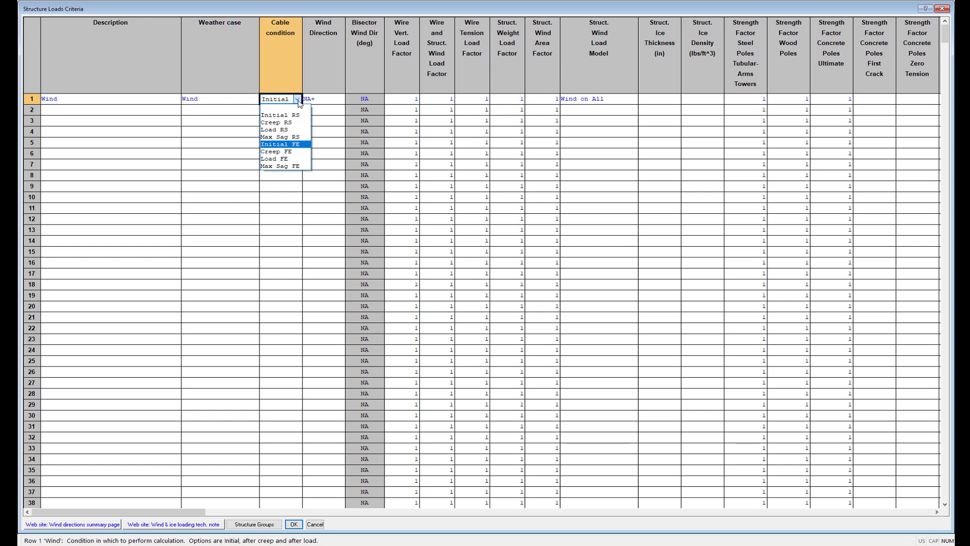
pyautogui.click(299, 145)
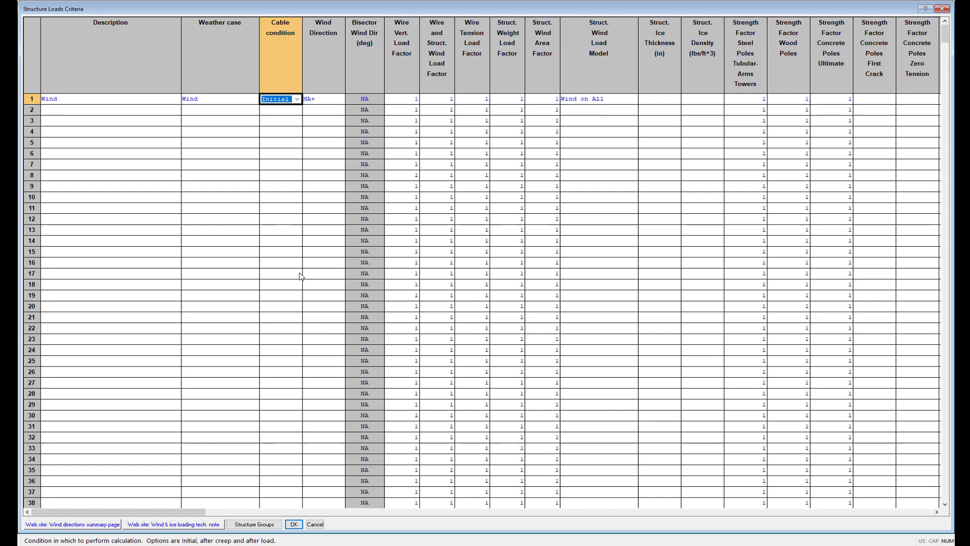
pyautogui.click(294, 525)
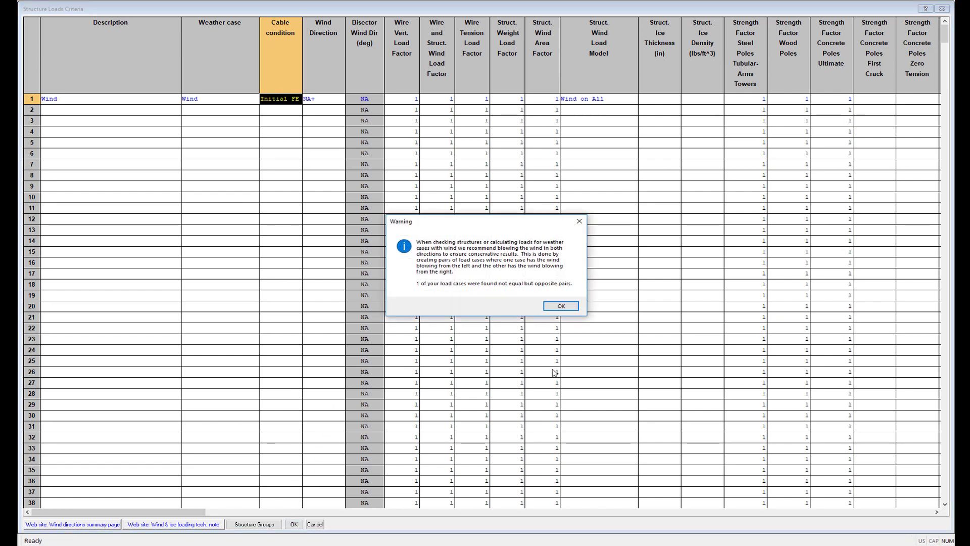
pyautogui.click(558, 305)
# - Display all sections at the Wind load case for structure 9 through the Line Display settings
pyautogui.click(176, 15)
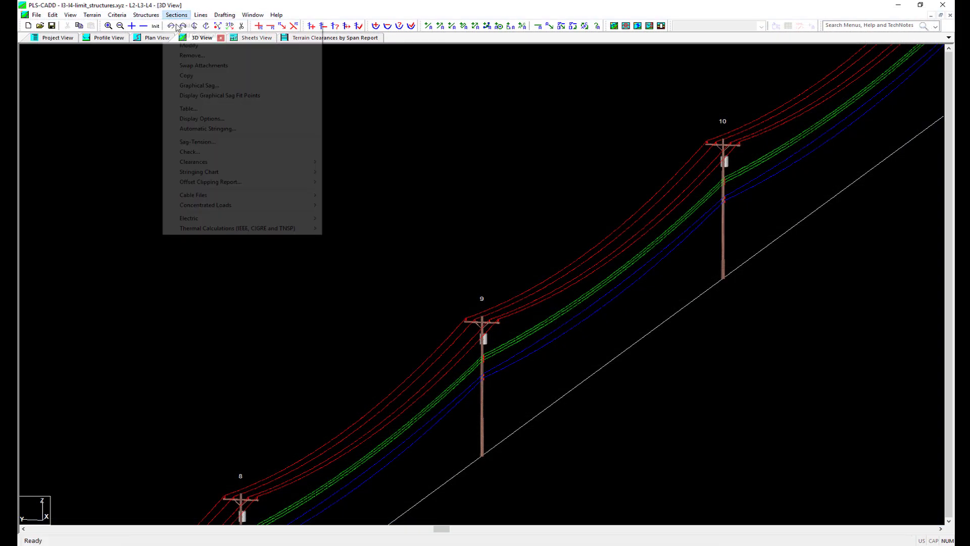
pyautogui.click(227, 116)
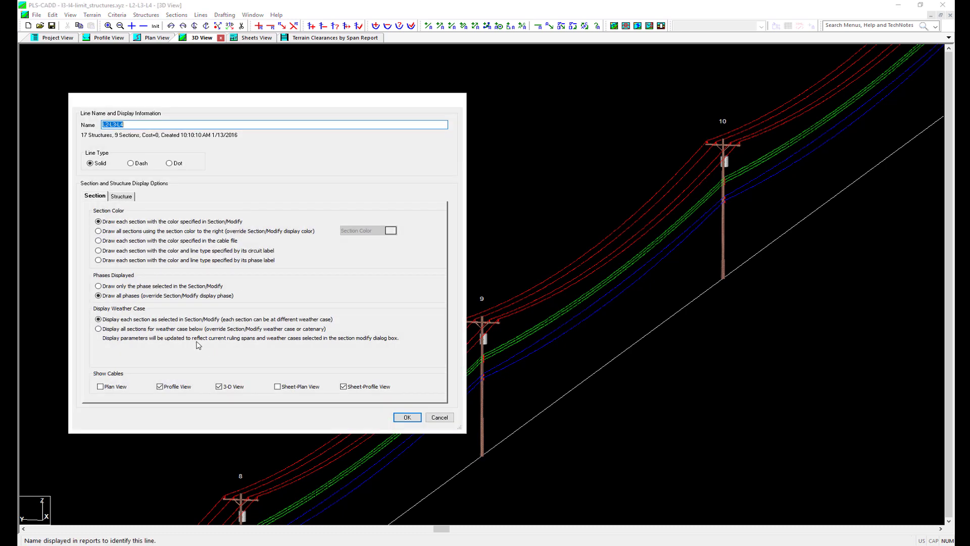
pyautogui.click(160, 329)
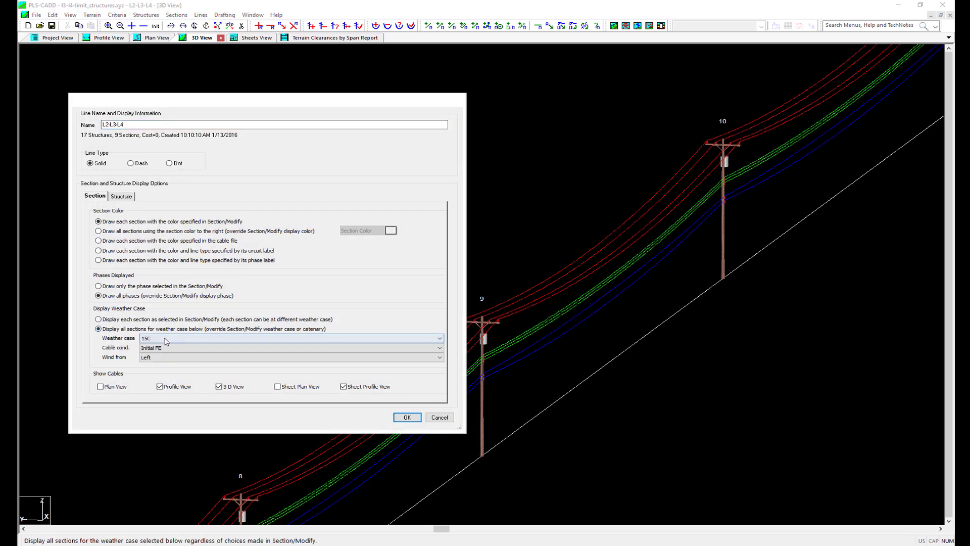
pyautogui.click(166, 338)
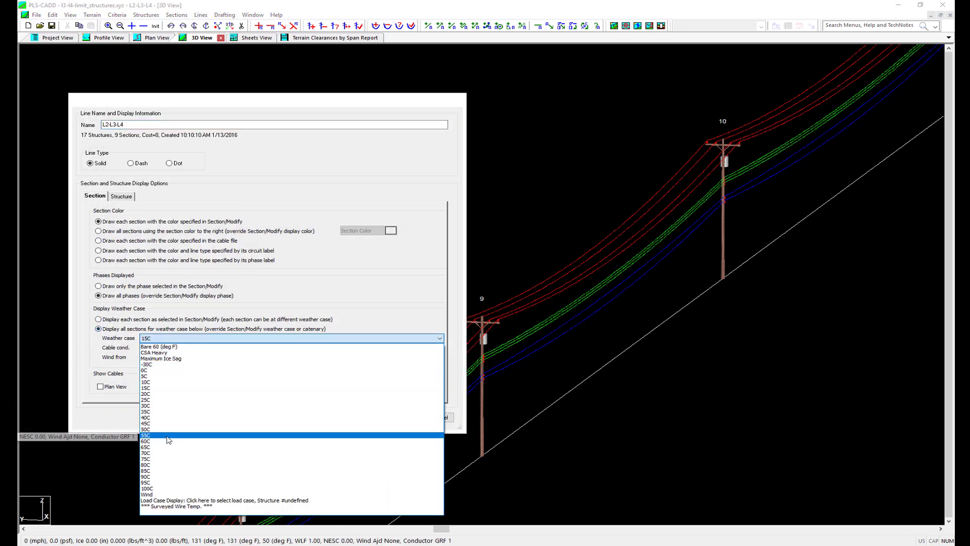
pyautogui.click(161, 501)
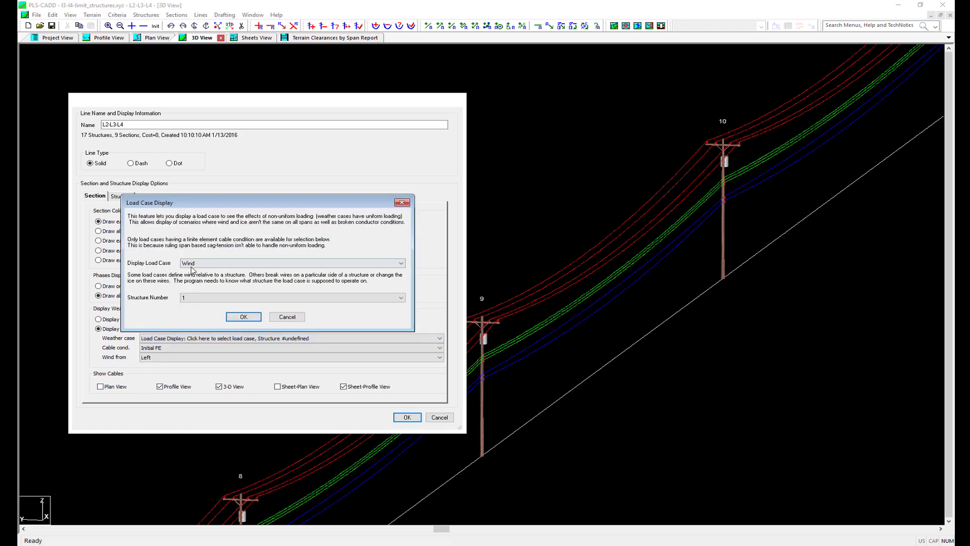
pyautogui.click(211, 266)
pyautogui.click(211, 271)
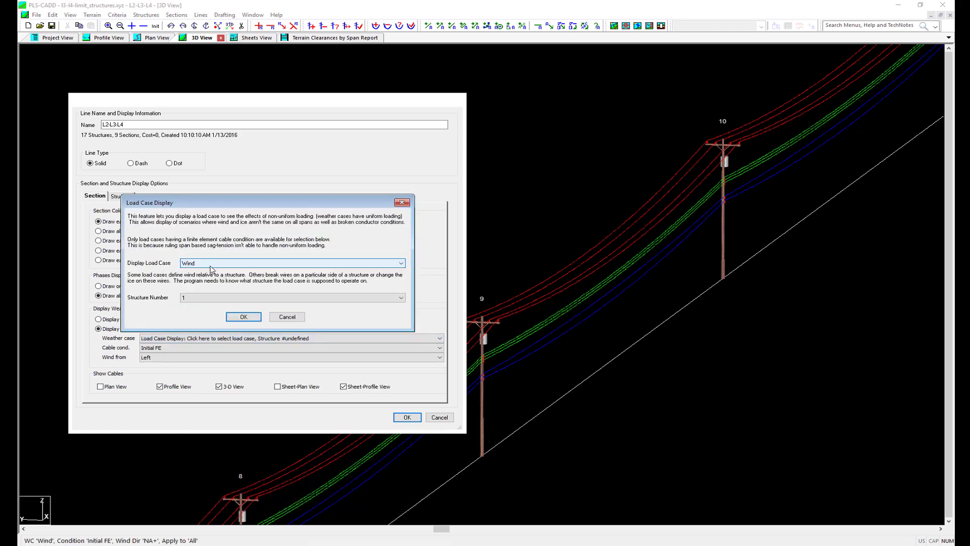
pyautogui.click(212, 298)
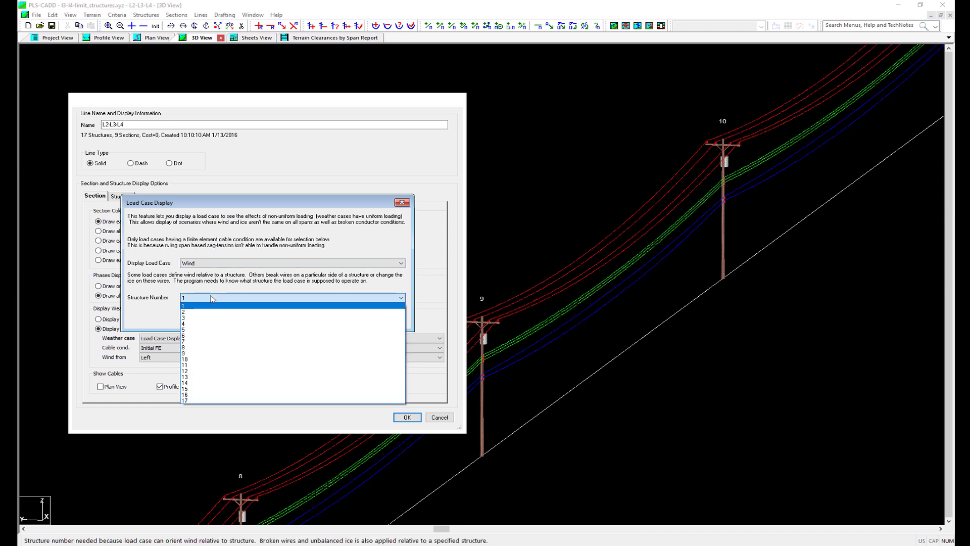
pyautogui.click(212, 354)
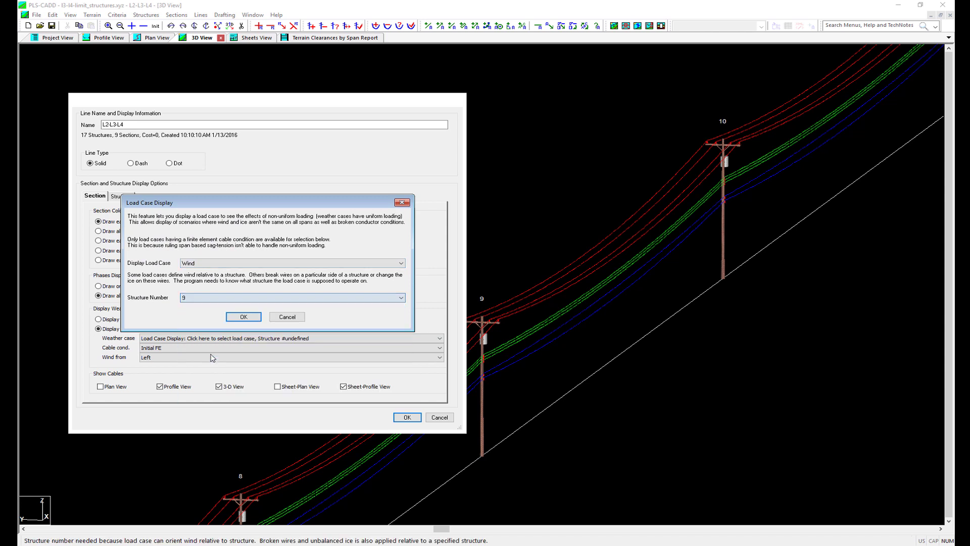
pyautogui.click(237, 319)
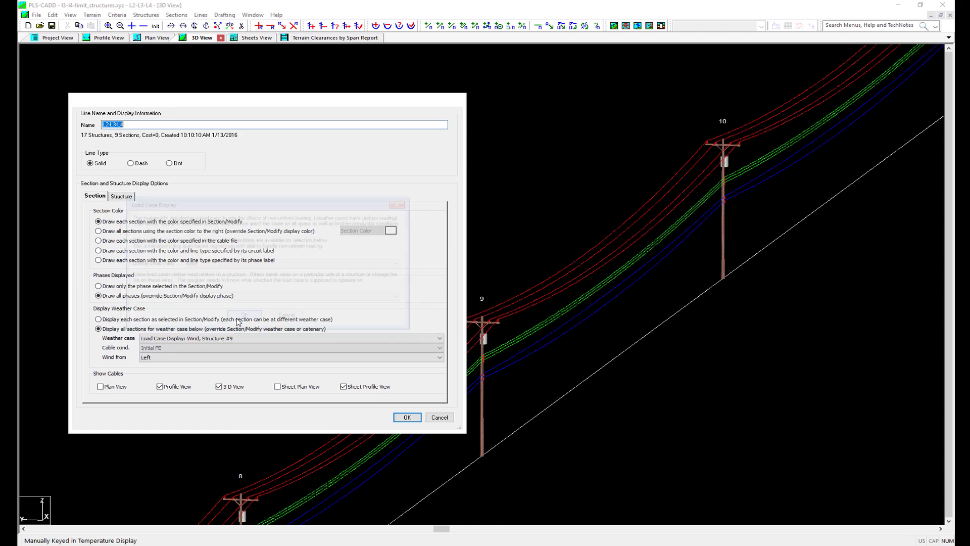
pyautogui.click(407, 417)
# - Orbit and zoom the 3D view to a side view of structures 7 through 11
pyautogui.moveTo(309, 167)
pyautogui.mouseDown()
pyautogui.moveTo(431, 273)
pyautogui.moveTo(520, 319)
pyautogui.moveTo(468, 309)
pyautogui.mouseUp()
pyautogui.scroll(4, 468, 310)
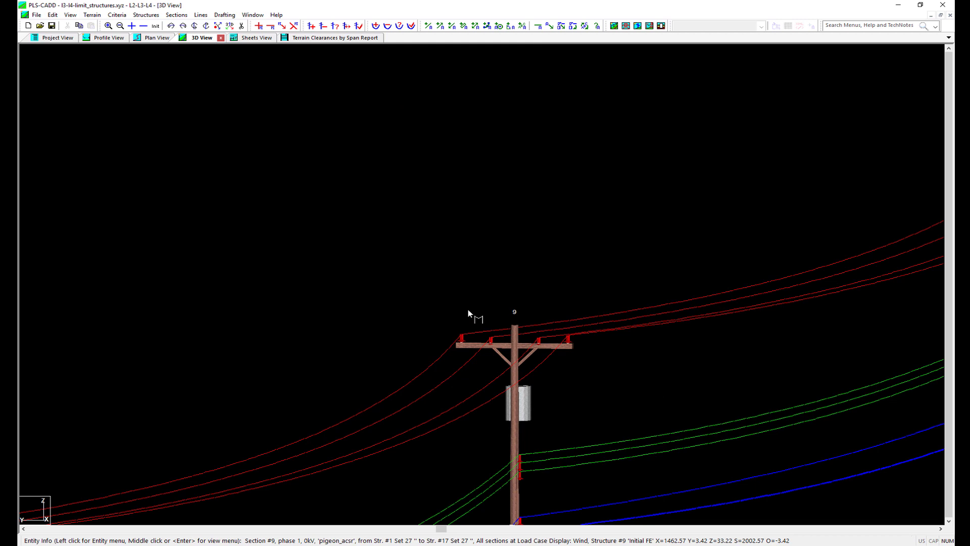
pyautogui.scroll(-5, 468, 309)
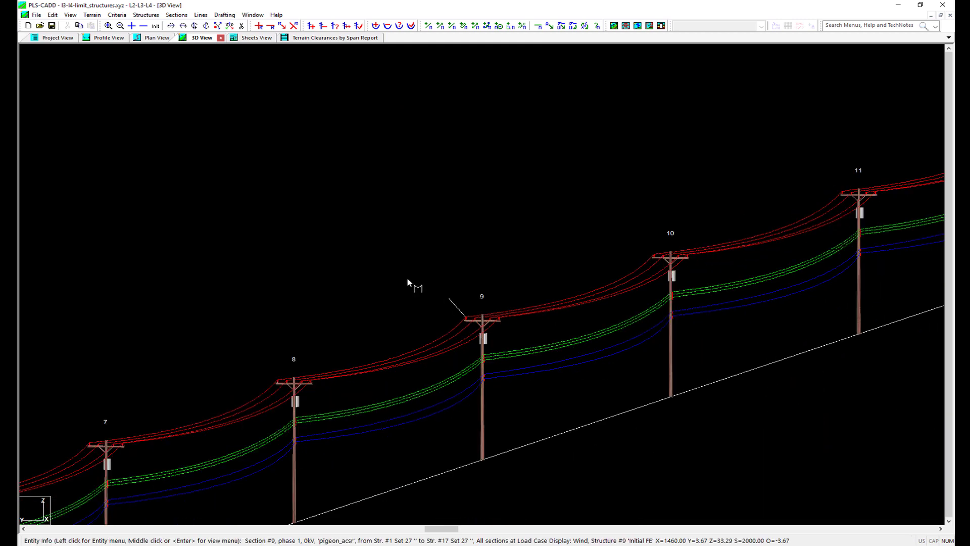
pyautogui.click(117, 15)
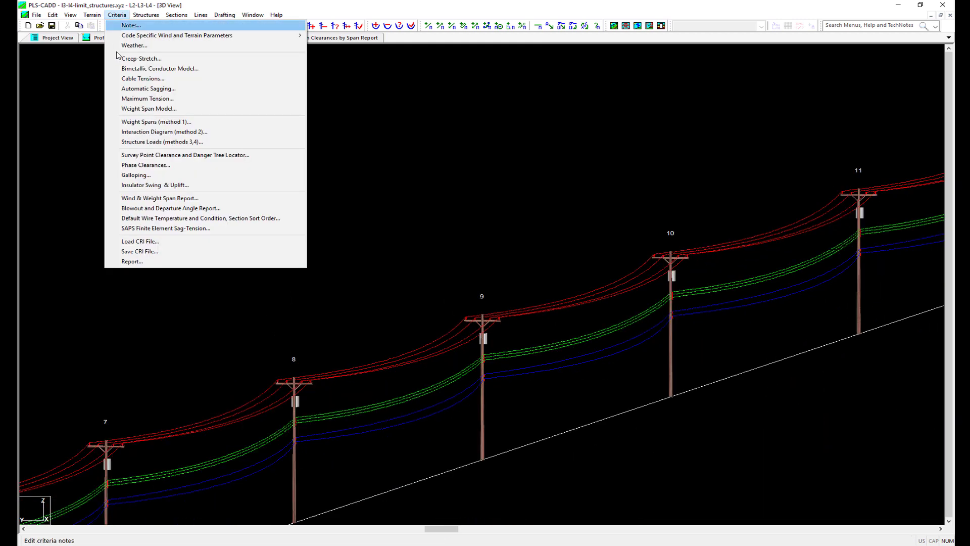
# - Choose L3 sag-tension analysis with level 3 modeling limited to PLS-POLE structures
pyautogui.click(153, 228)
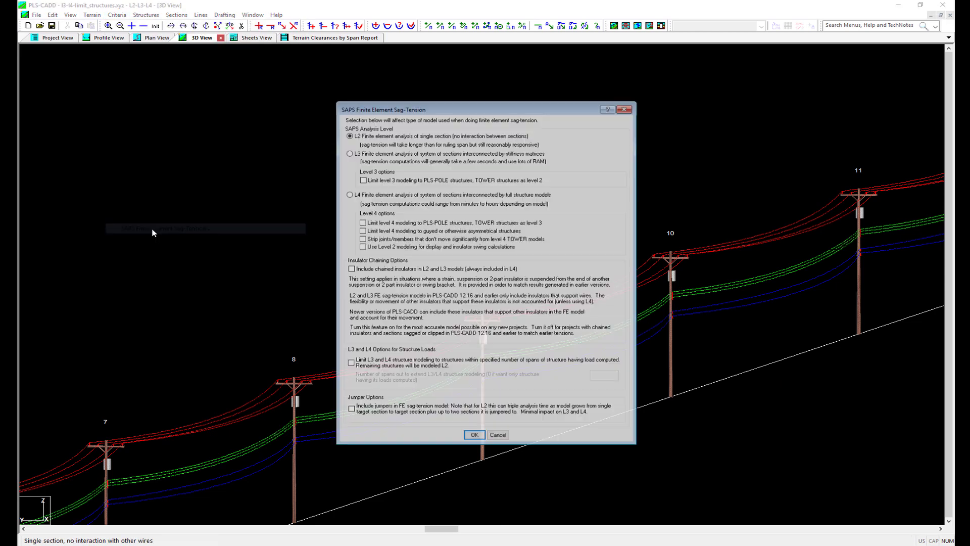
pyautogui.click(349, 153)
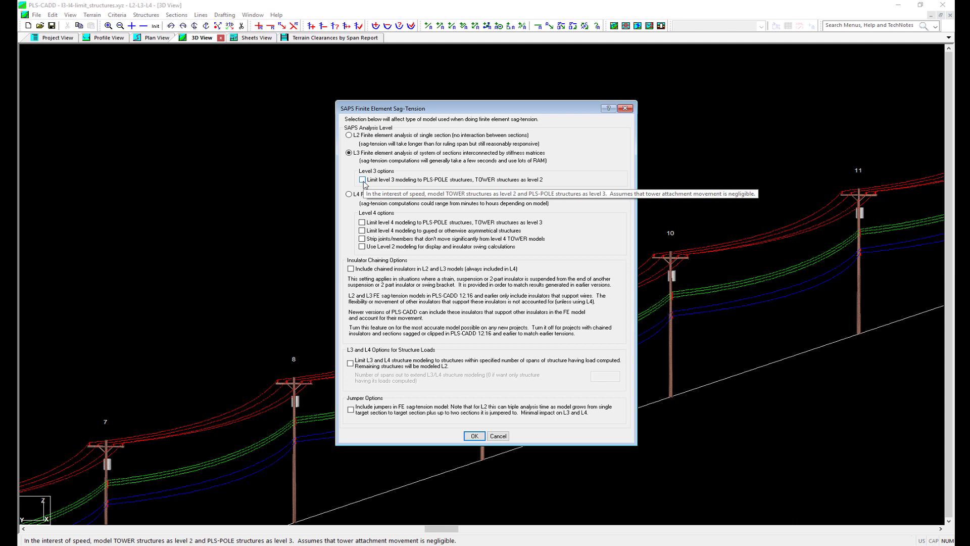
pyautogui.click(362, 180)
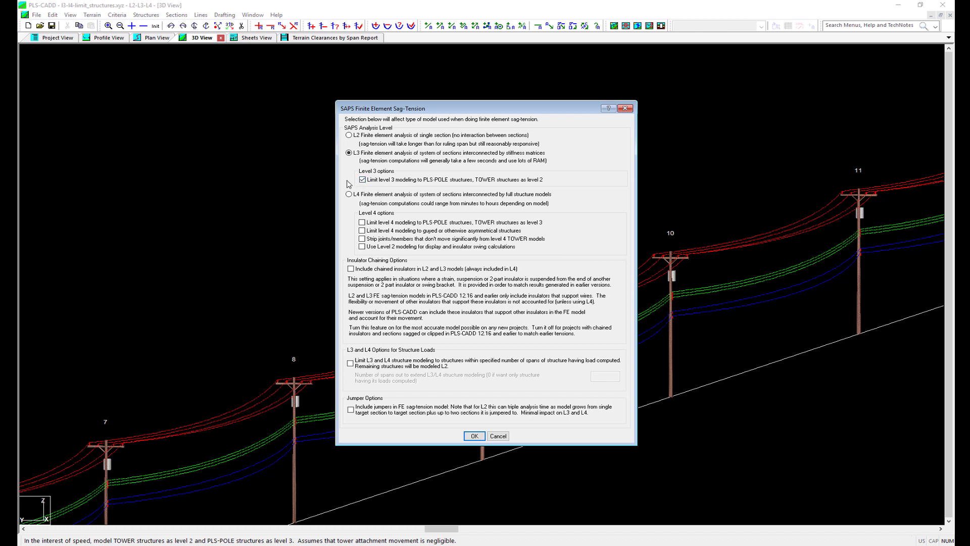
pyautogui.click(475, 436)
# - Limit L3/L4 structure modeling to the loaded structure, extending 0 spans beyond it
pyautogui.moveTo(476, 439); pyautogui.dragTo(530, 433, button='middle')
pyautogui.scroll(2, 526, 433)
pyautogui.scroll(4, 520, 321)
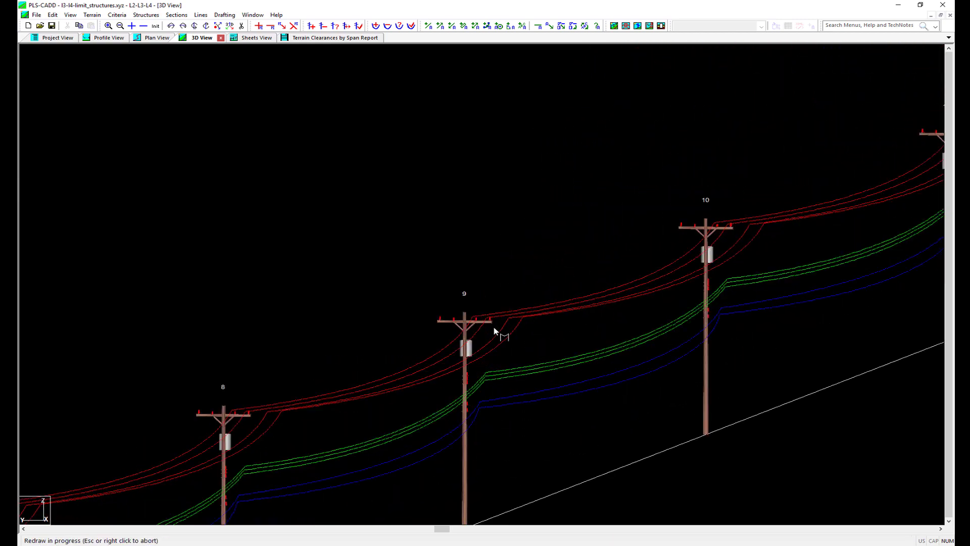
pyautogui.scroll(-3, 477, 324)
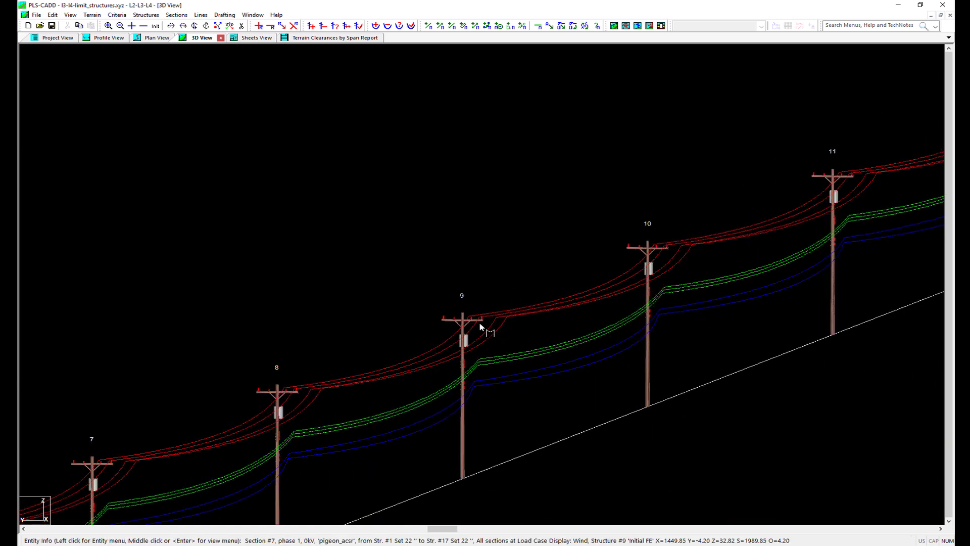
pyautogui.click(116, 15)
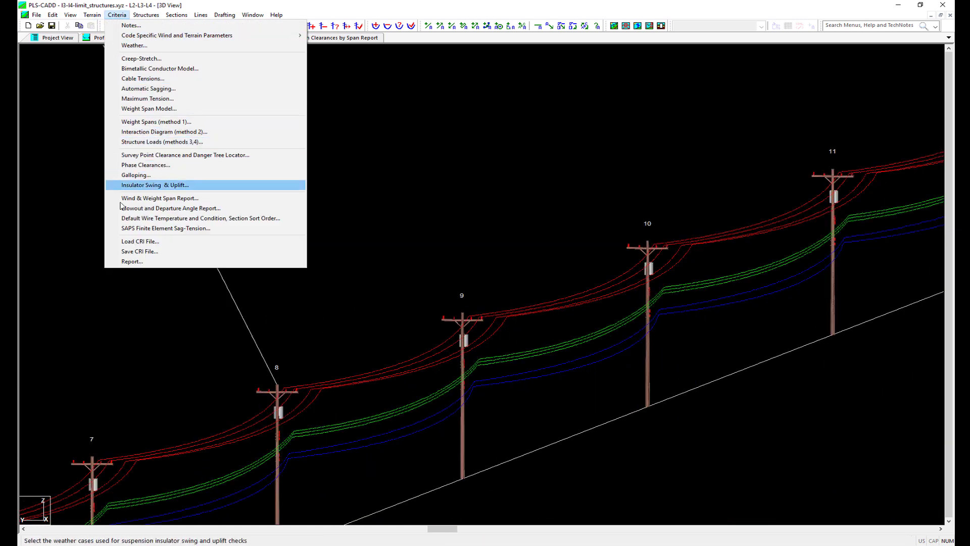
pyautogui.click(147, 230)
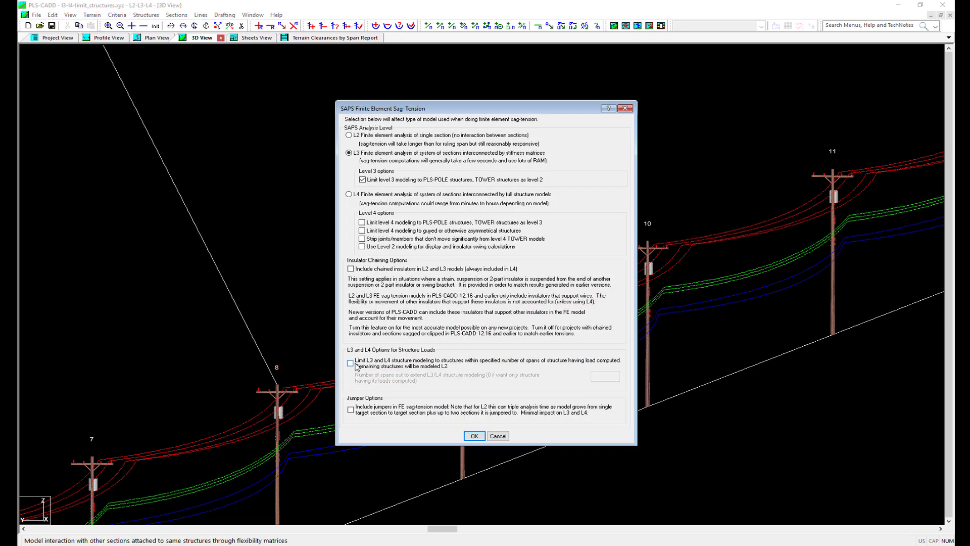
pyautogui.click(351, 362)
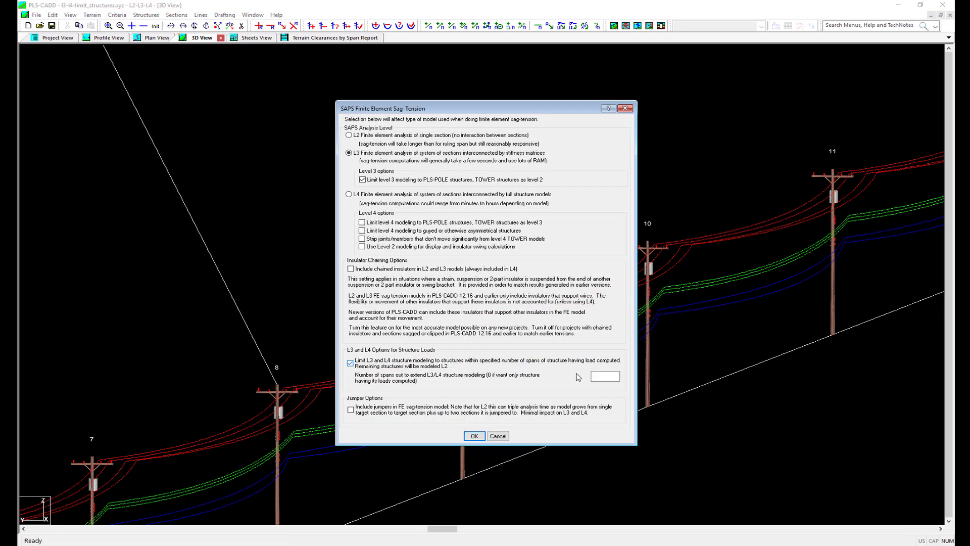
pyautogui.click(613, 377)
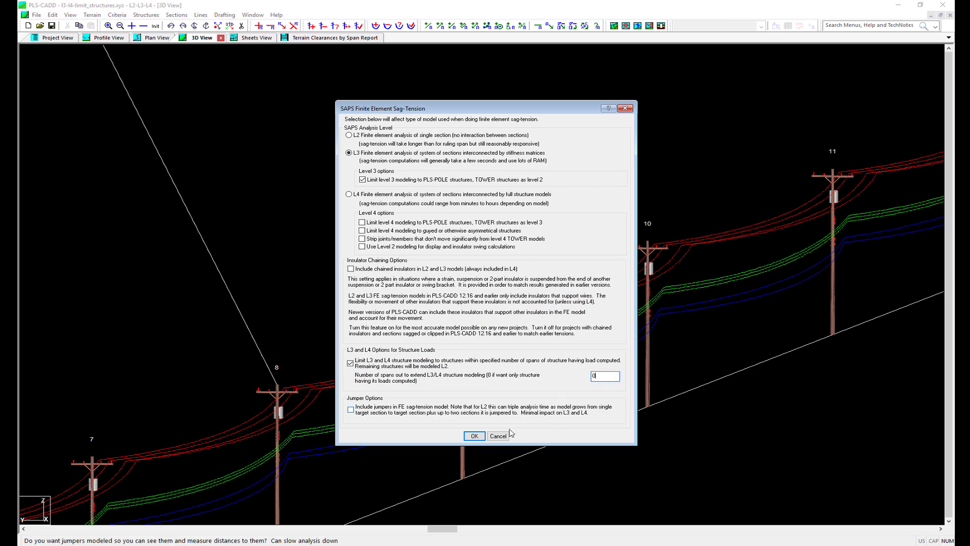
pyautogui.click(475, 436)
# - Rotate the 3D view and set the L3/L4 span extension to 1 span
pyautogui.press('r')
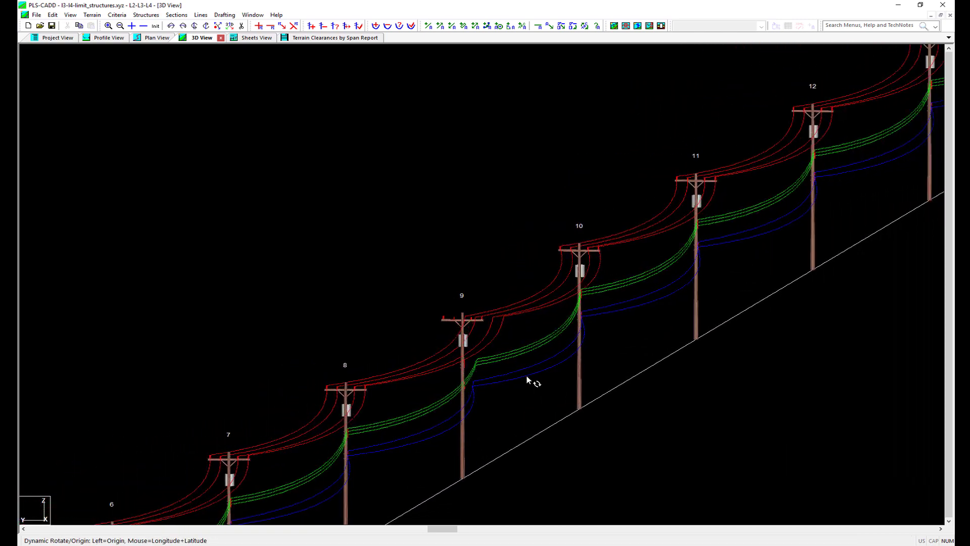
pyautogui.click(527, 377)
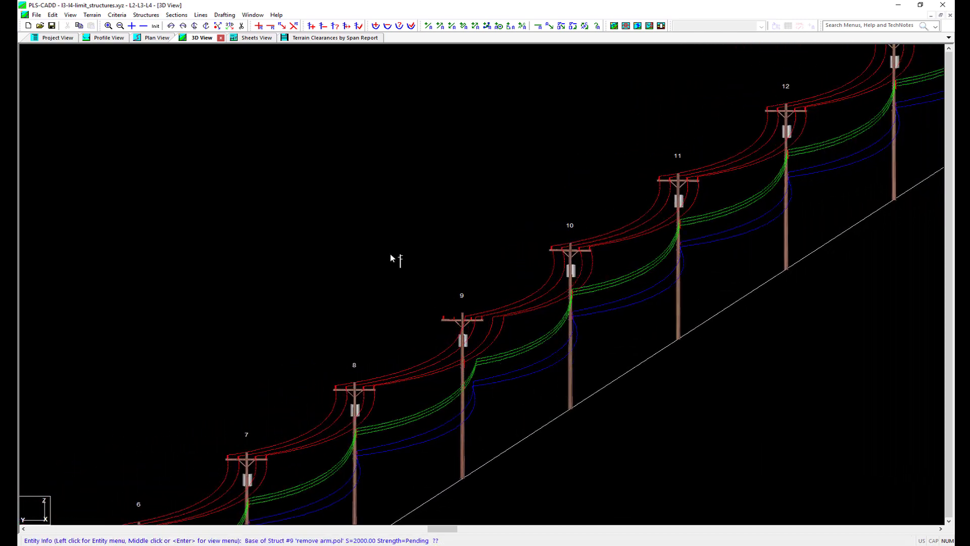
pyautogui.click(118, 14)
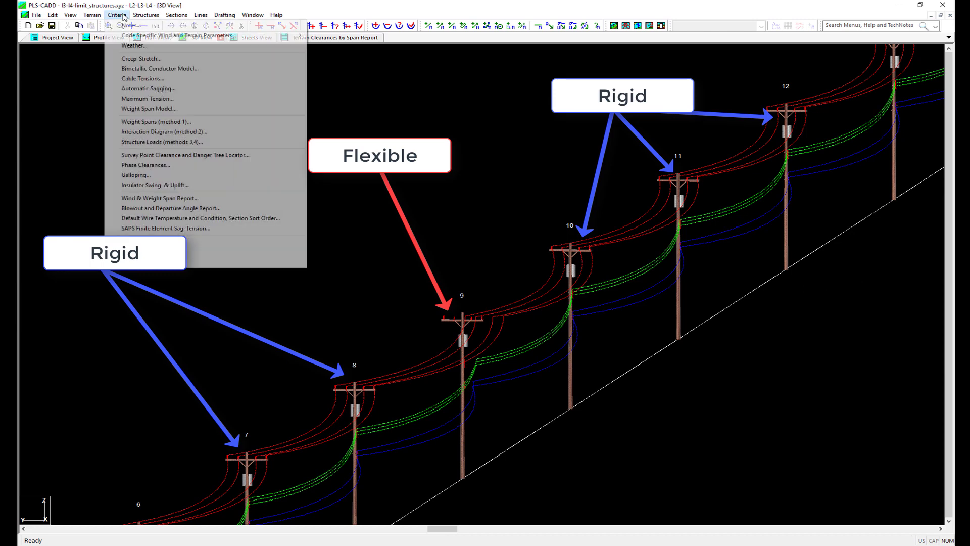
pyautogui.click(149, 229)
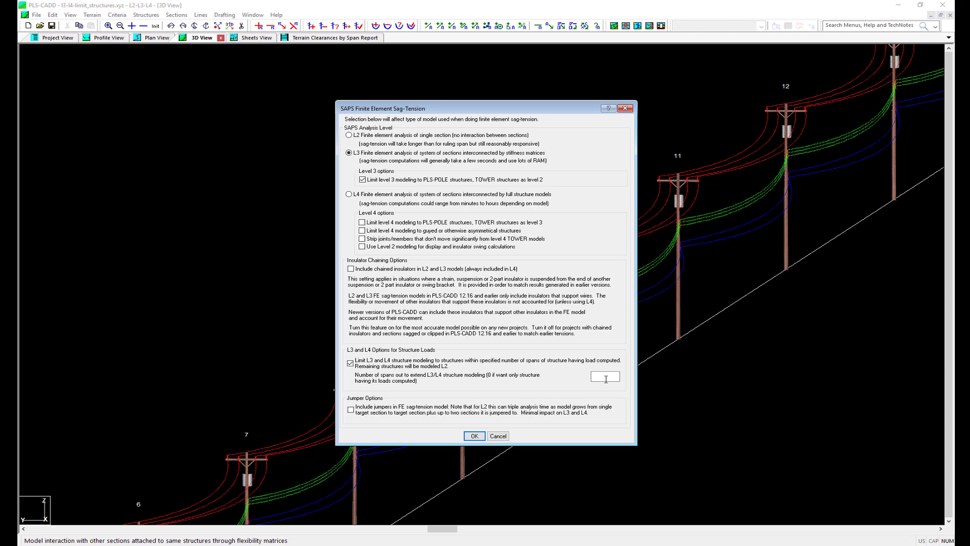
pyautogui.click(606, 377)
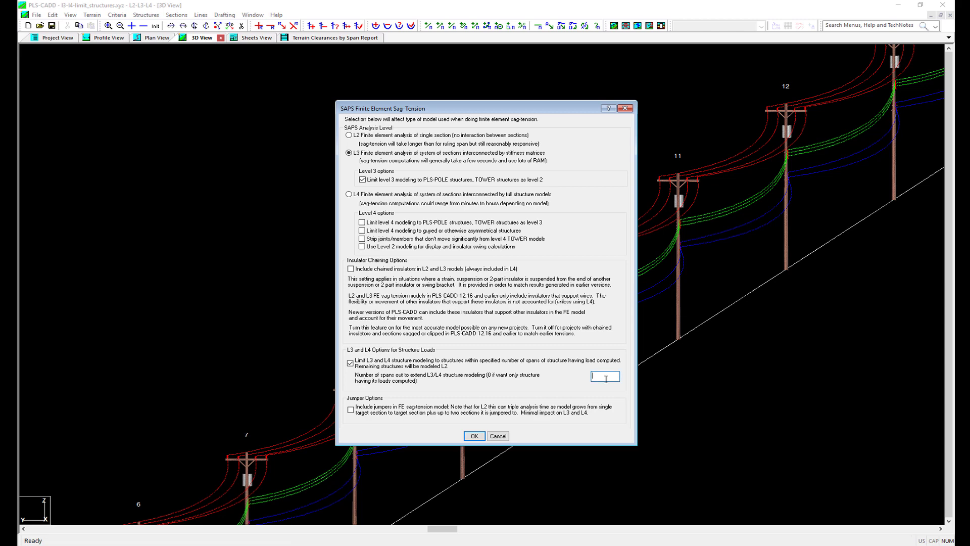
pyautogui.click(474, 435)
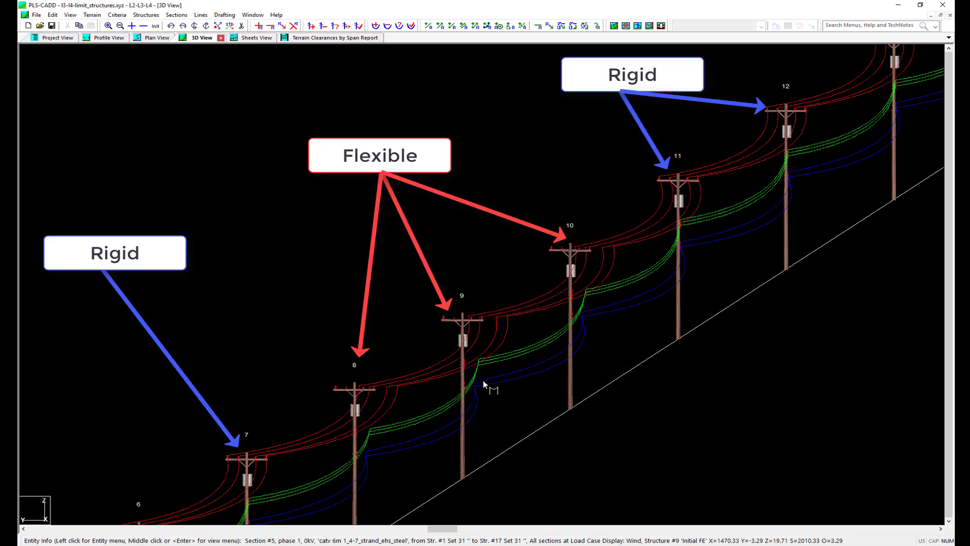
# - Increase the L3/L4 span extension to 2 spans and recompute
pyautogui.click(116, 15)
pyautogui.click(176, 228)
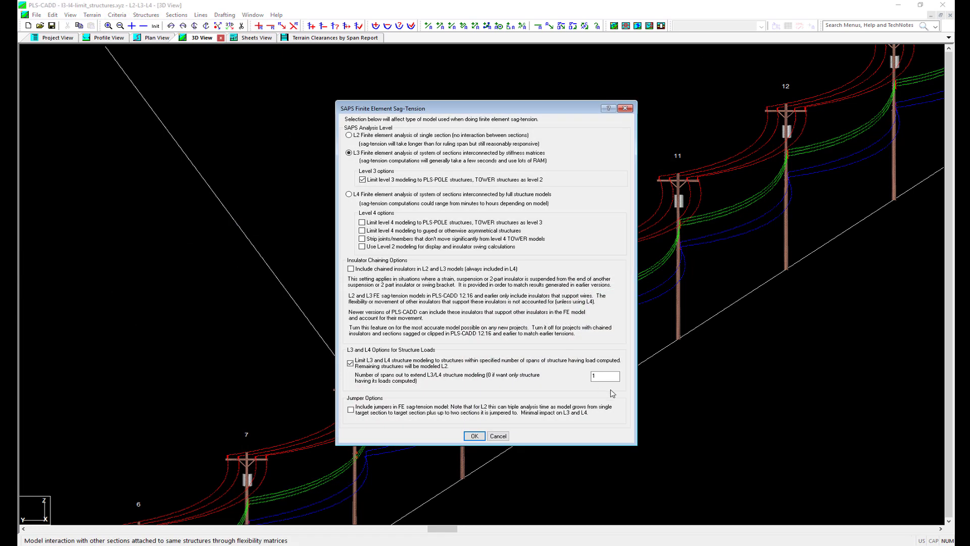
pyautogui.doubleClick(607, 380)
pyautogui.write('2')
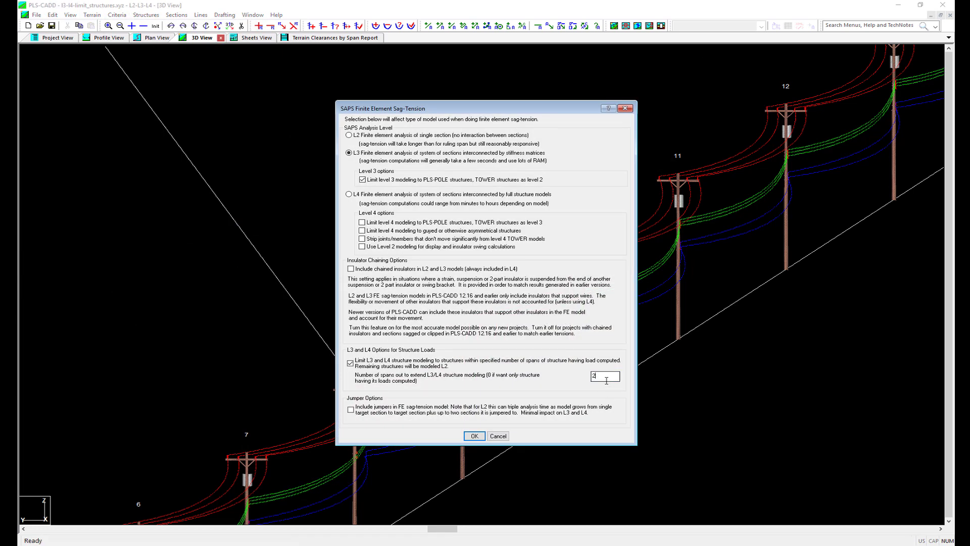
pyautogui.press('Return')
# - Rotate and zoom the 3D view to inspect the cables around structure 9 under the 2-span limit
pyautogui.press('r')
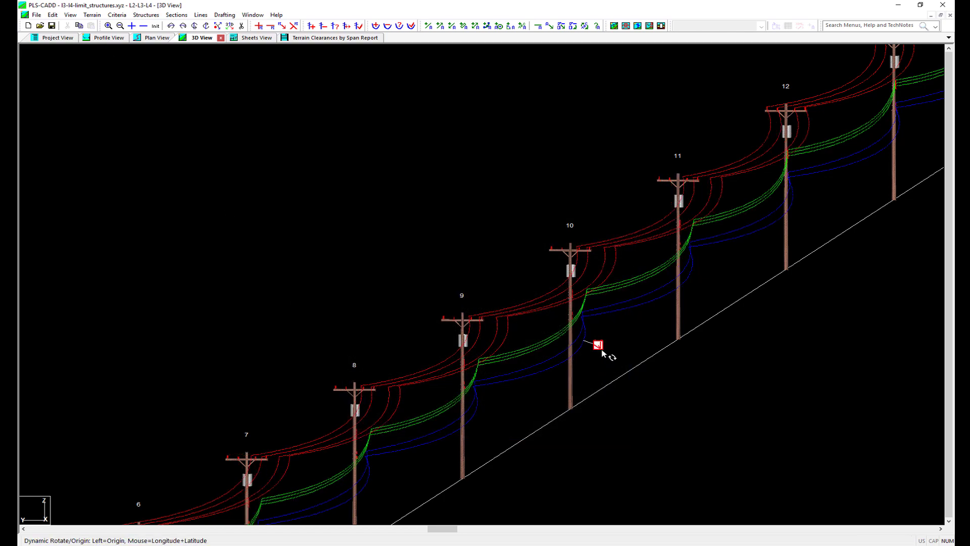
pyautogui.click(629, 353)
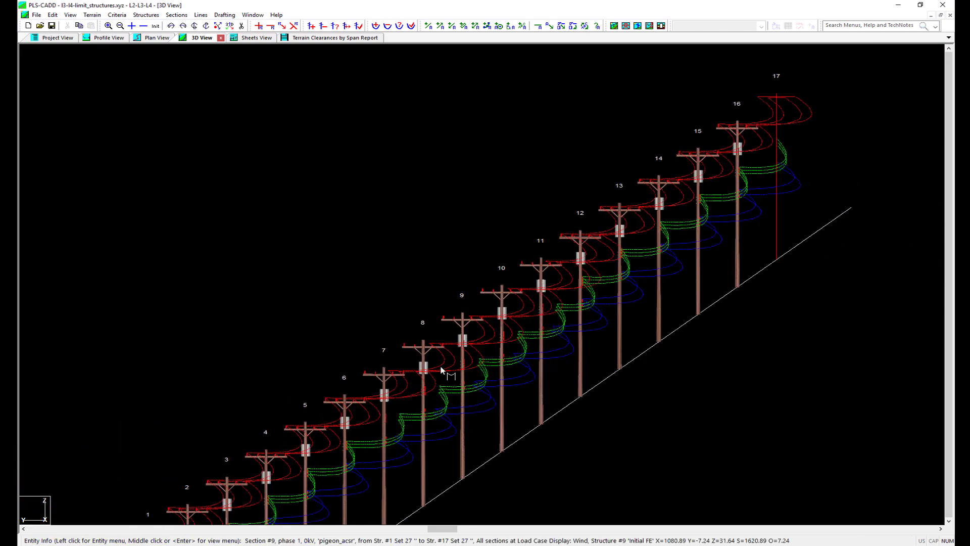
pyautogui.scroll(2, 321, 427)
pyautogui.scroll(3, 320, 411)
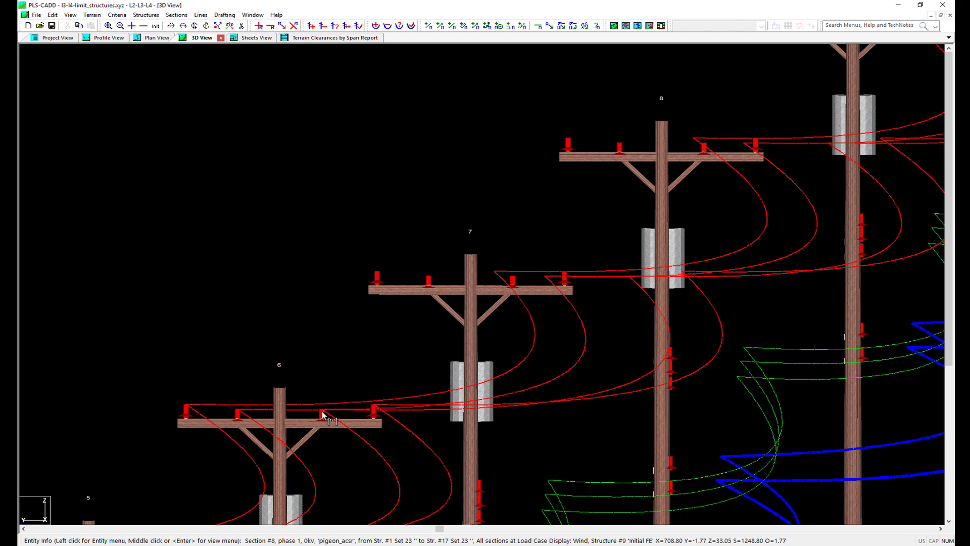
pyautogui.press('r')
pyautogui.click(190, 461)
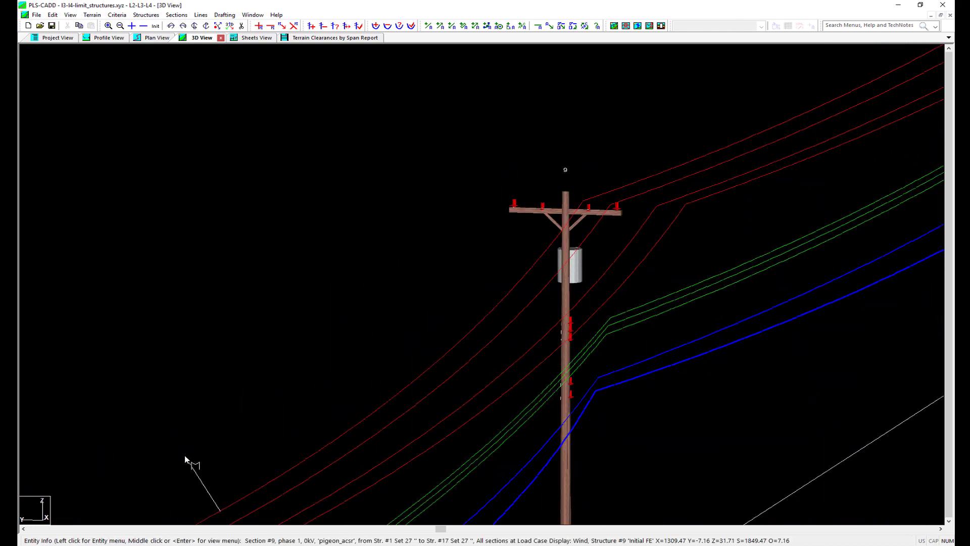
pyautogui.scroll(-2, 184, 454)
pyautogui.press('r')
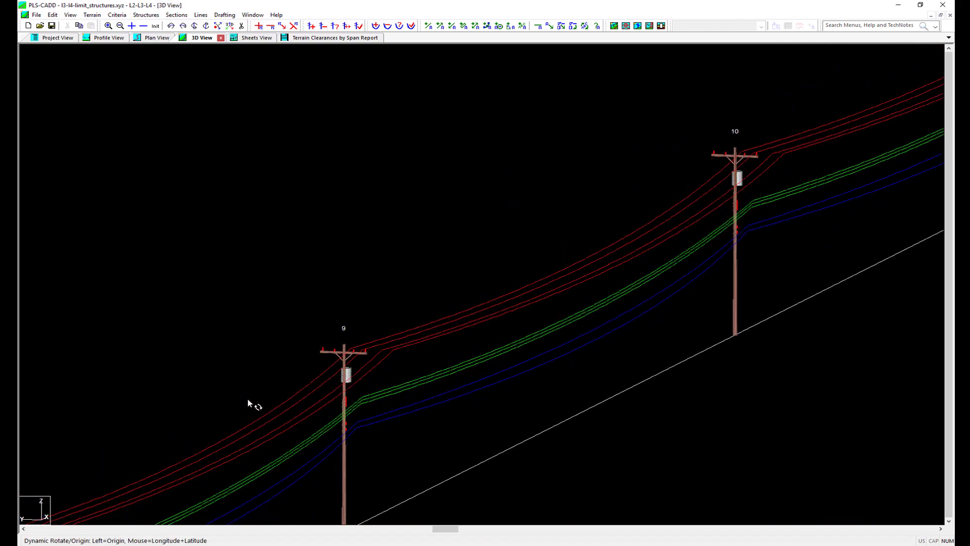
pyautogui.click(213, 399)
pyautogui.scroll(-2, 470, 321)
pyautogui.scroll(1, 359, 511)
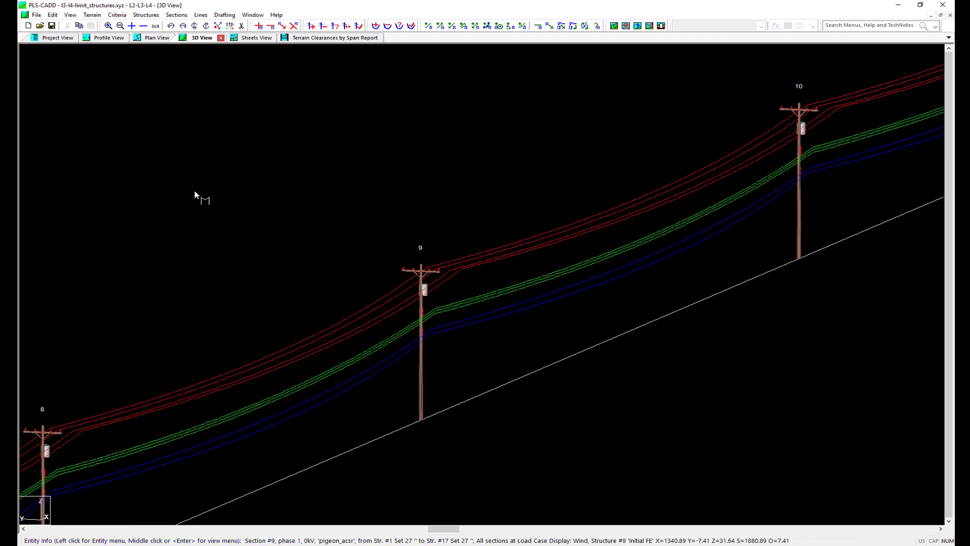
pyautogui.click(116, 15)
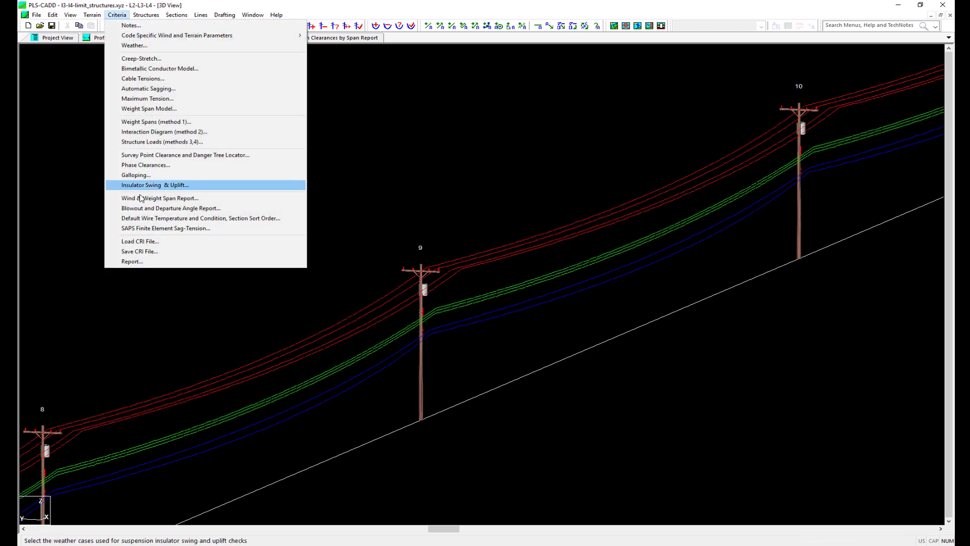
# - Turn off the L3/L4 span limit and switch sag-tension analysis to L4 full structure models
pyautogui.click(142, 228)
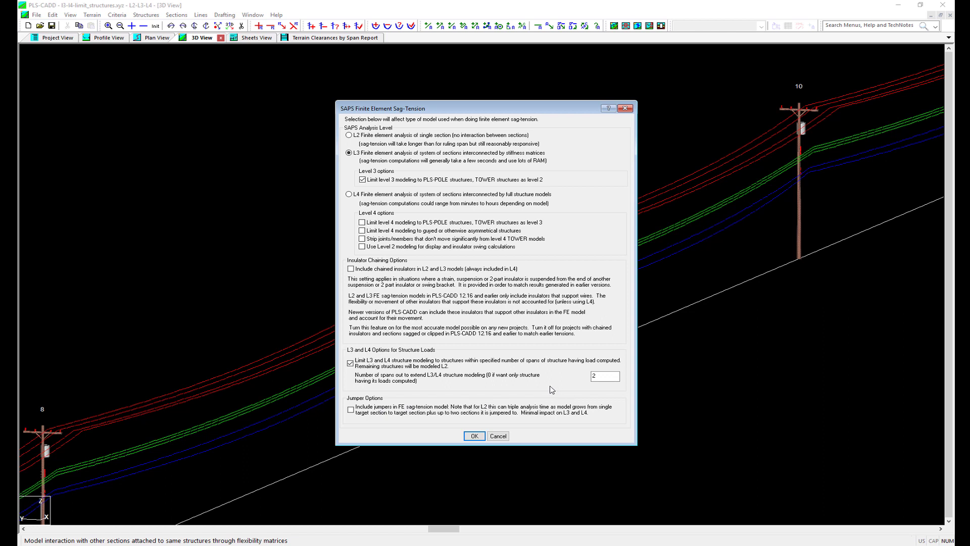
pyautogui.click(405, 365)
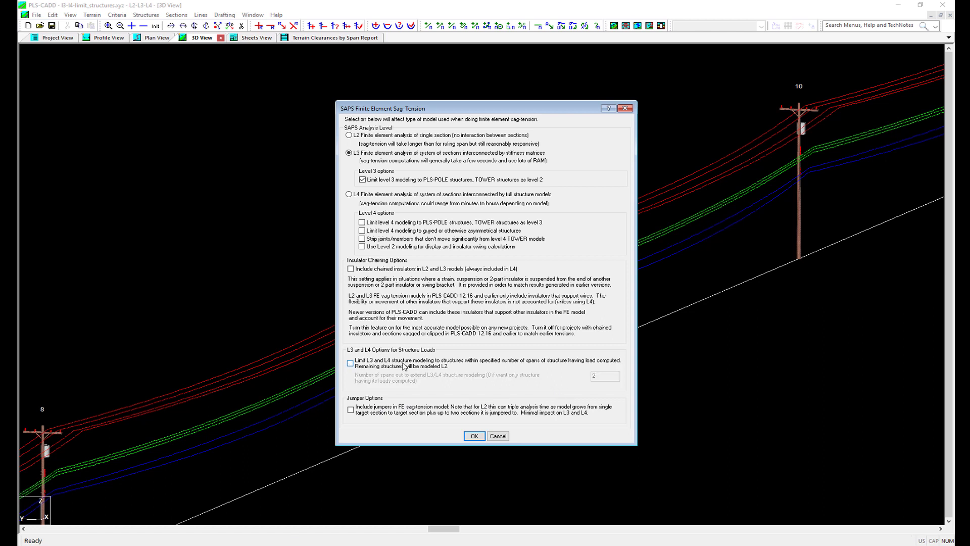
pyautogui.click(348, 194)
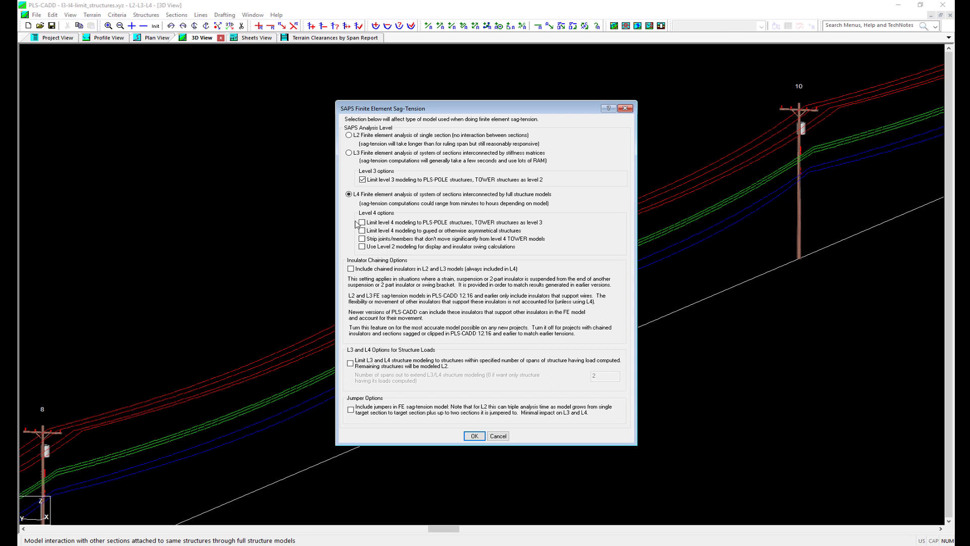
# - Enable the option limiting level 4 modeling to PLS-POLE structures
pyautogui.click(362, 223)
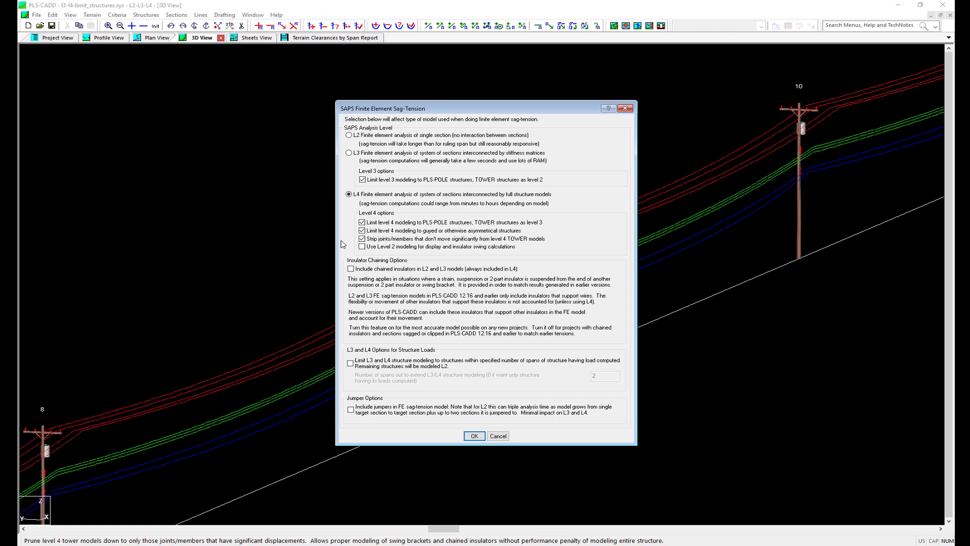
# - Turn off all four Level 4 limiting options (PLS-POLE only, guyed only, joint stripping, Level 2 display) and recalculate
pyautogui.click(362, 222)
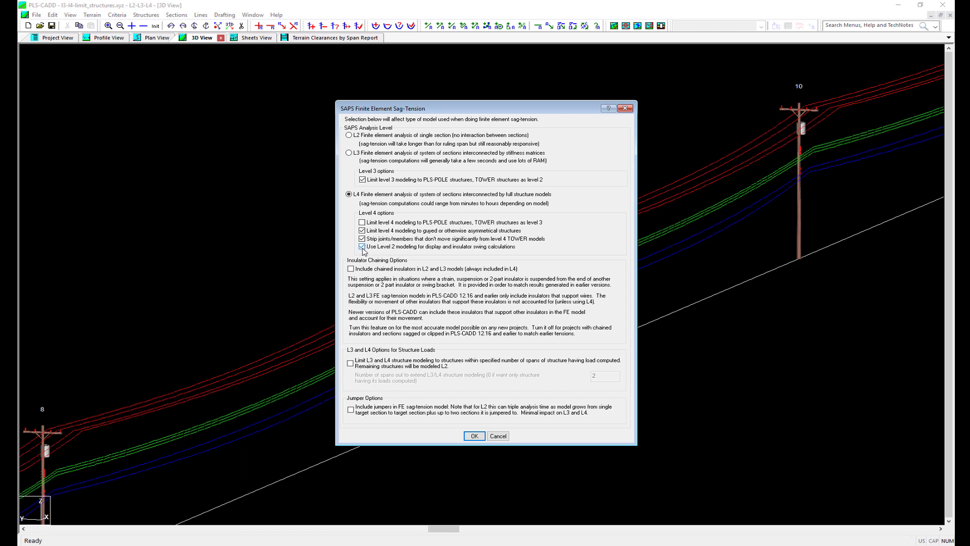
pyautogui.click(362, 246)
pyautogui.click(362, 239)
pyautogui.click(361, 230)
pyautogui.click(474, 436)
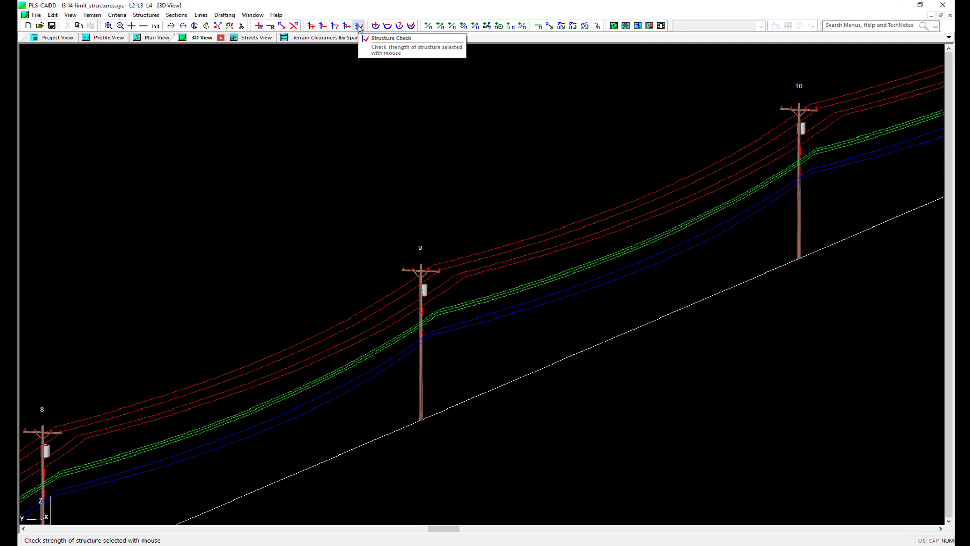
# - Strength-check structure 9 under full L4 (117.2%, NG), then close the result and open the Criteria menu
pyautogui.click(359, 25)
pyautogui.click(401, 348)
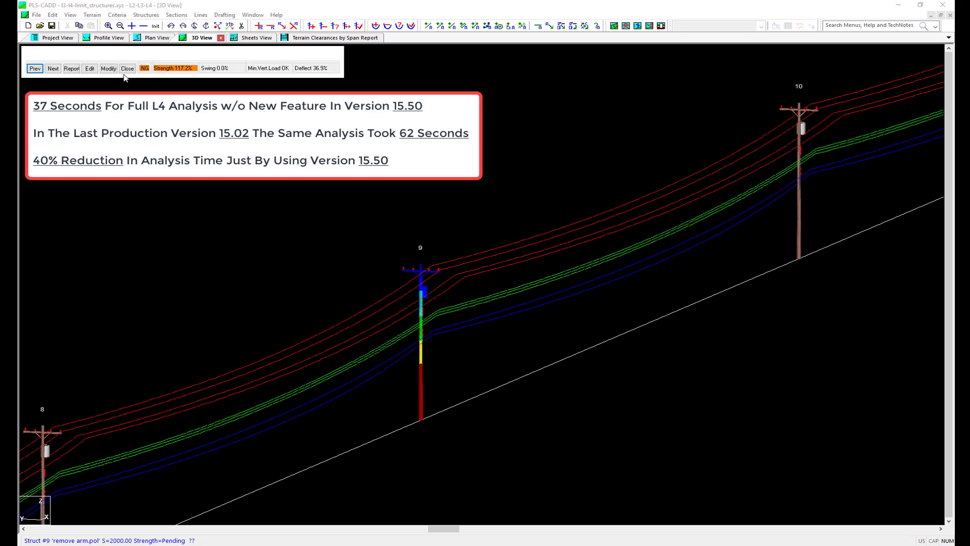
pyautogui.click(128, 68)
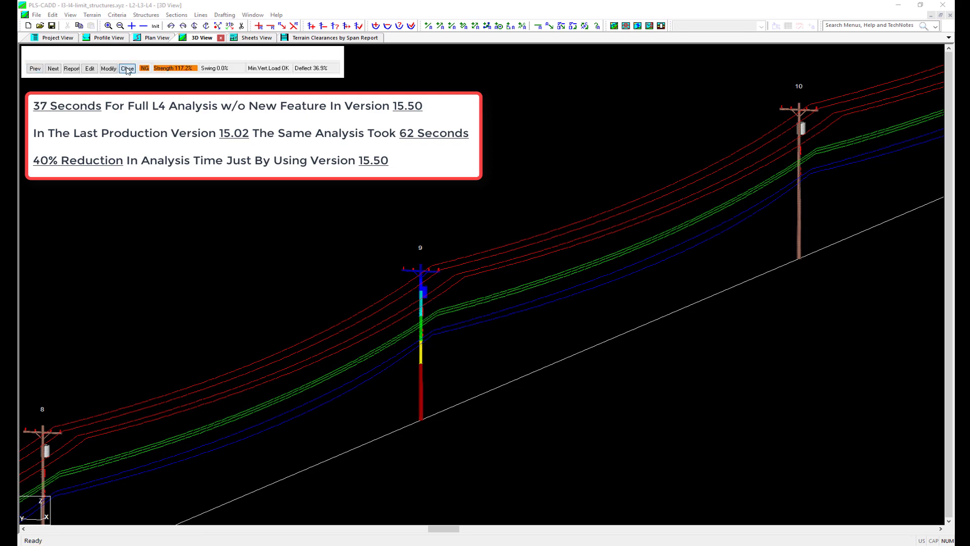
pyautogui.click(117, 14)
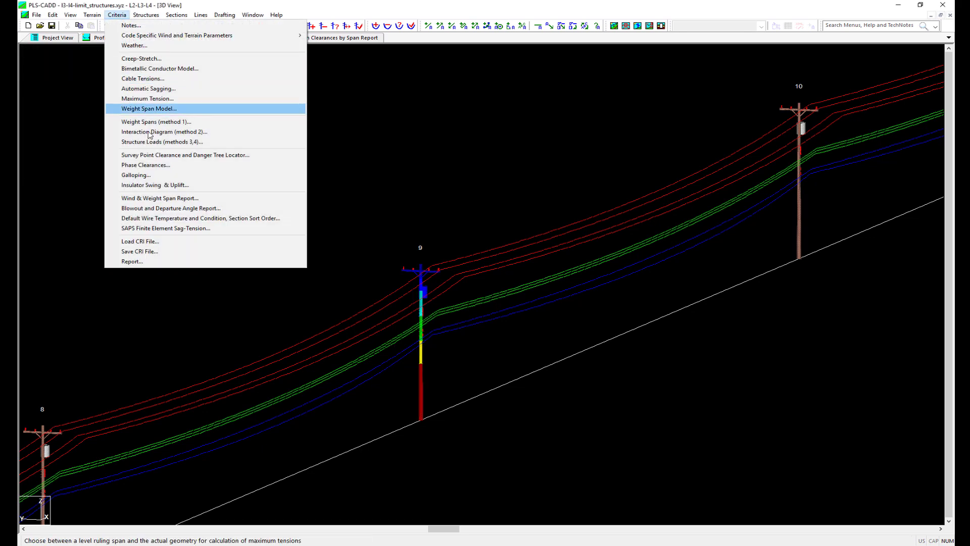
# - Enable Level 2 modeling for display and insulator swing in the SAPS sag-tension settings
pyautogui.click(168, 228)
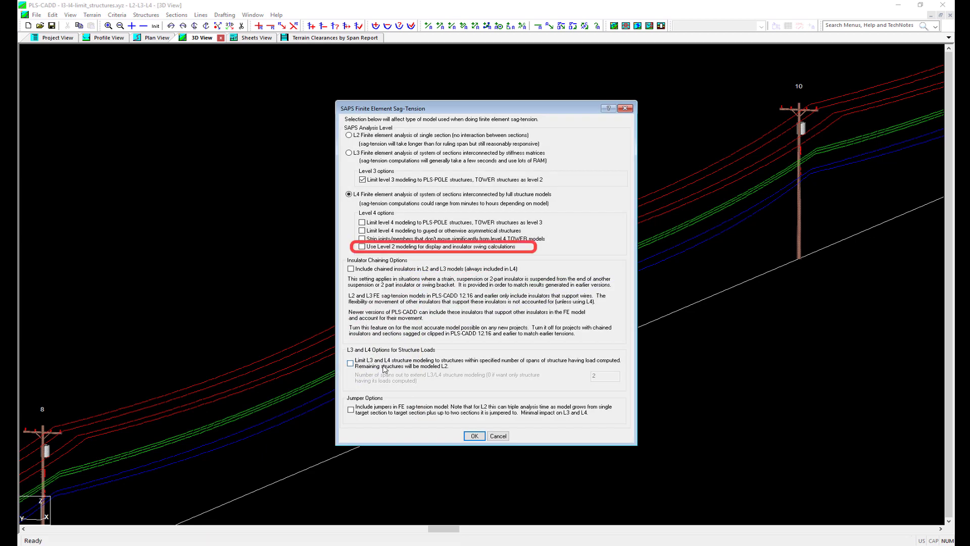
pyautogui.click(474, 437)
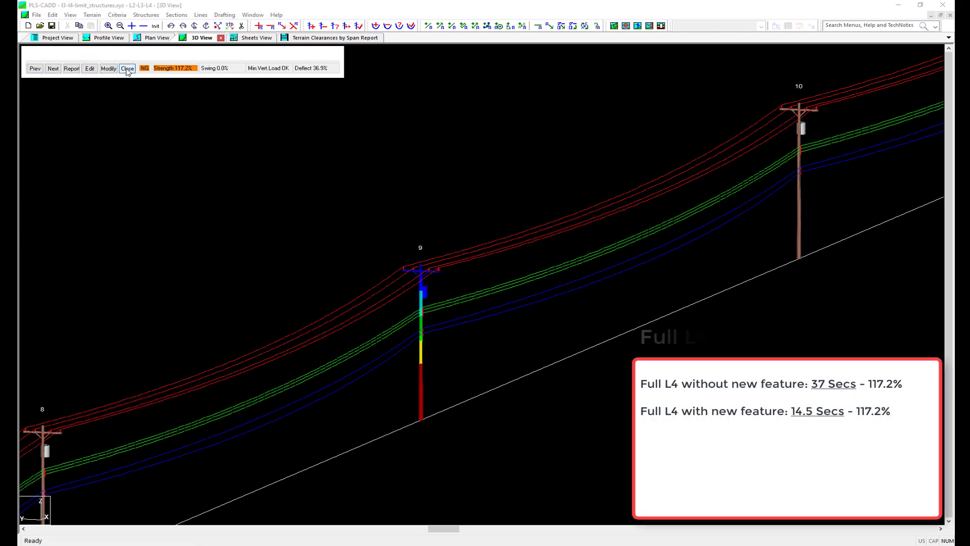
# - Limit L3 and L4 structure modeling to 2 spans out and recalculate
pyautogui.click(128, 66)
pyautogui.click(116, 15)
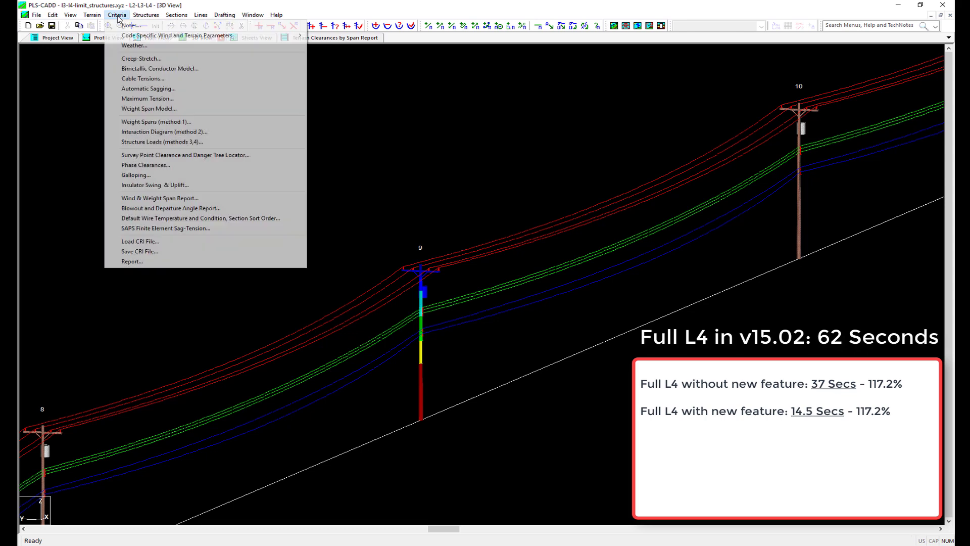
pyautogui.click(130, 229)
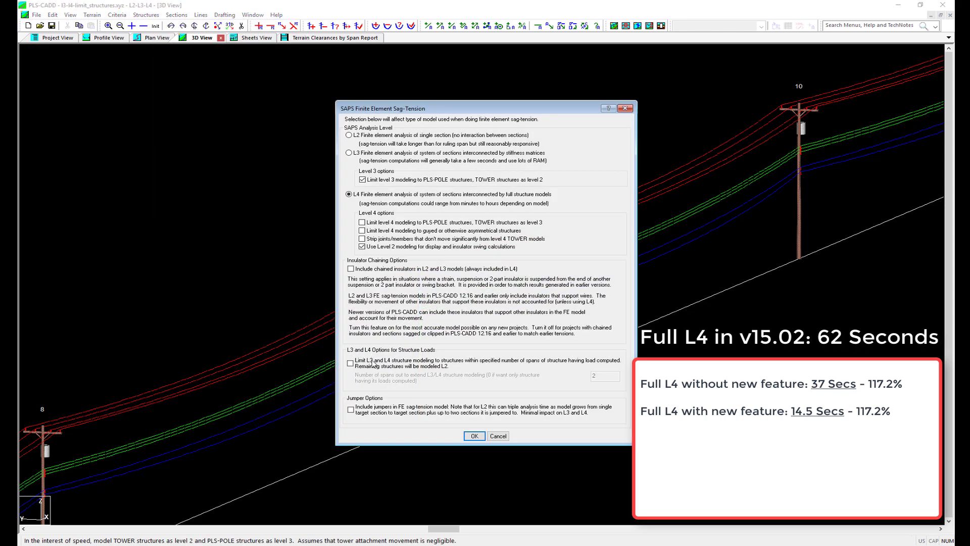
pyautogui.click(356, 361)
pyautogui.doubleClick(607, 378)
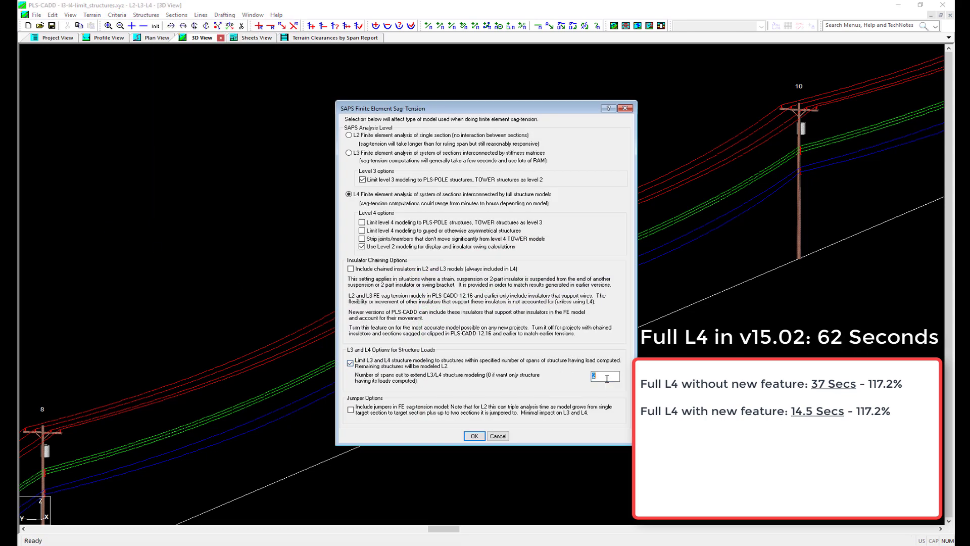
pyautogui.click(475, 436)
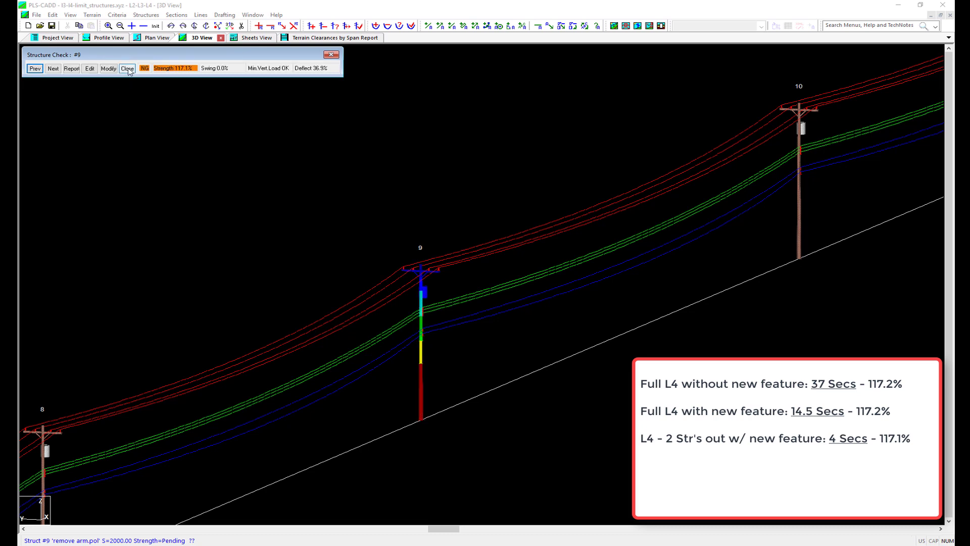
# - Reduce the span limit to 1 span out and recheck structure 9 (116.1%)
pyautogui.click(128, 69)
pyautogui.click(117, 14)
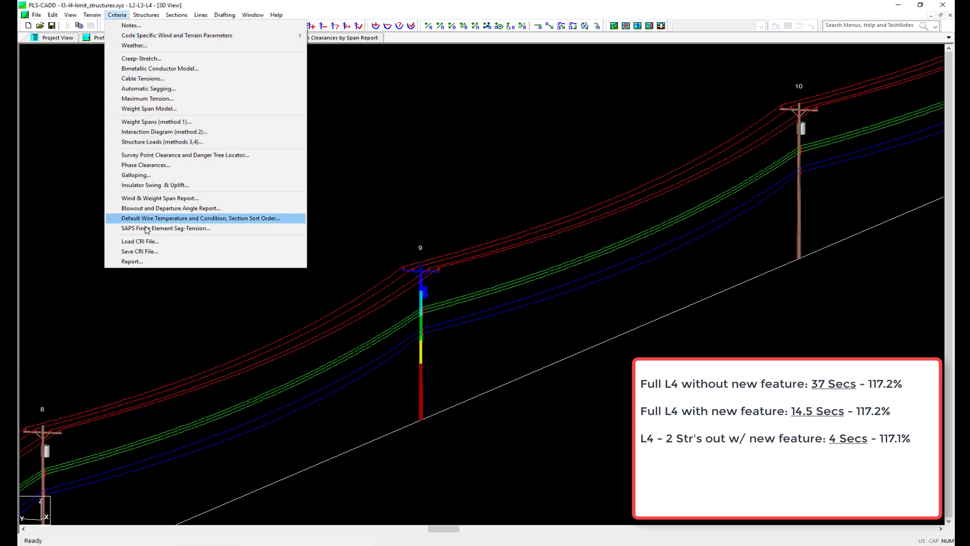
pyautogui.click(166, 228)
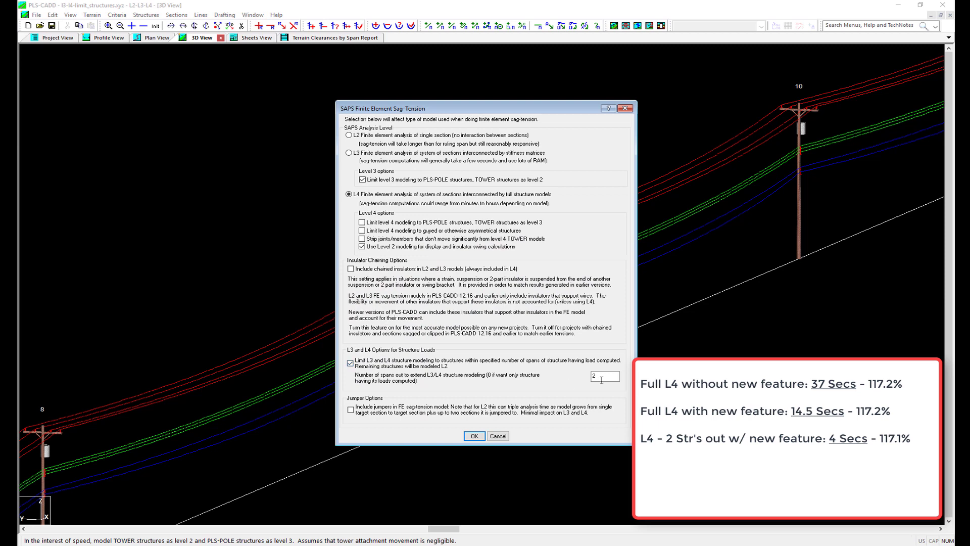
pyautogui.doubleClick(602, 376)
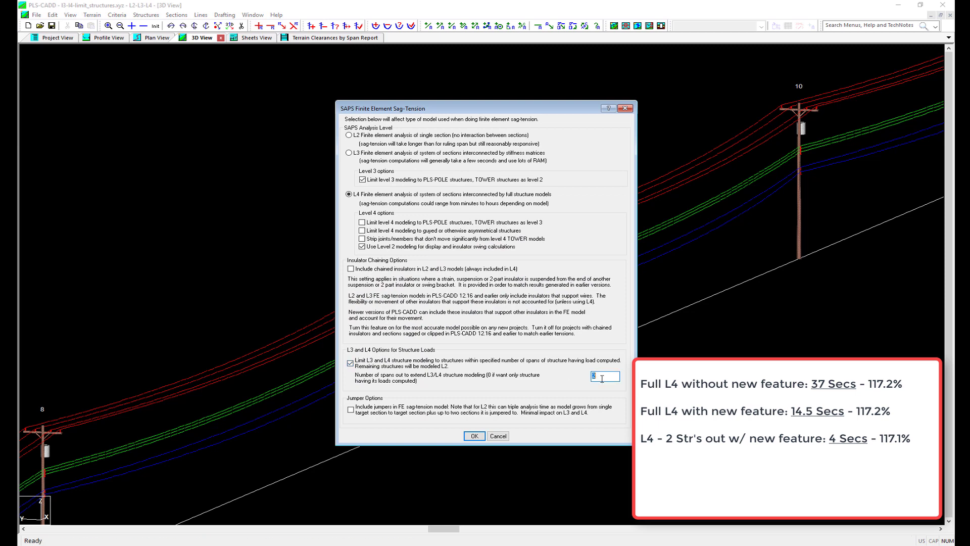
pyautogui.click(475, 436)
pyautogui.click(428, 371)
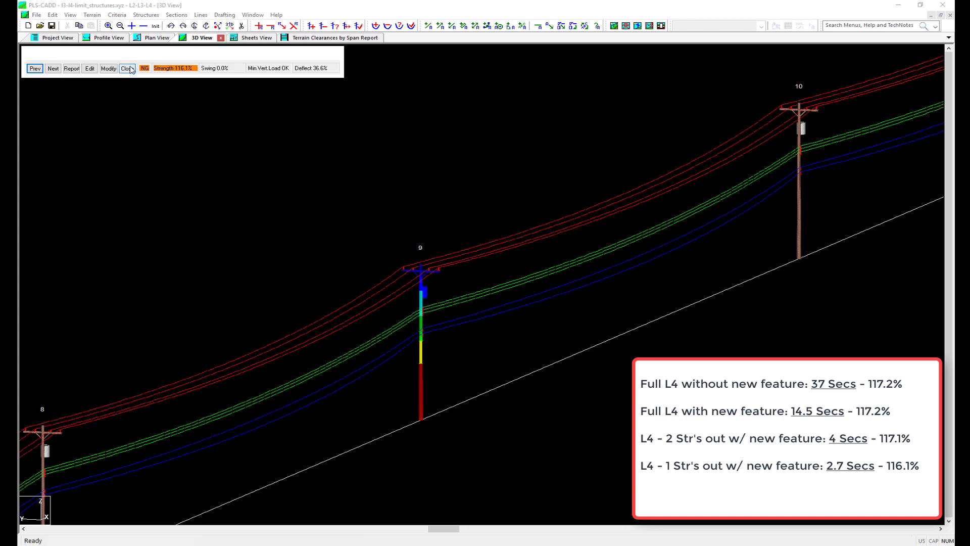
# - Lower the L4 spans-out limit from 1 to 0 and recalculate
pyautogui.click(130, 69)
pyautogui.click(116, 15)
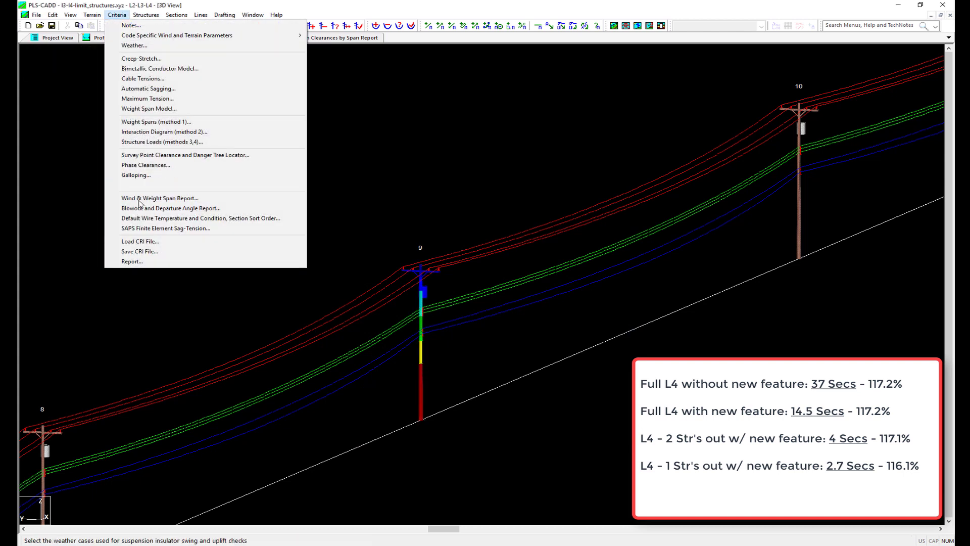
pyautogui.click(157, 228)
pyautogui.doubleClick(613, 377)
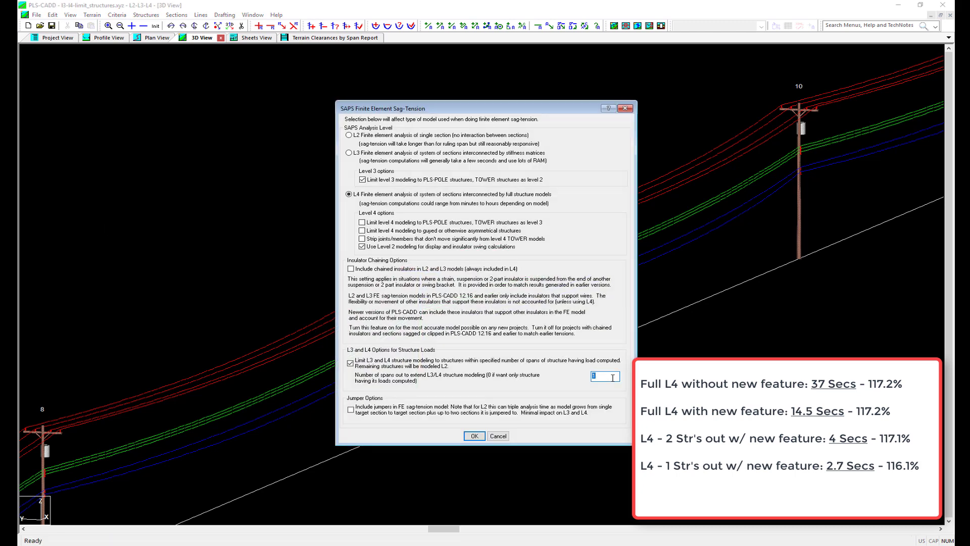
pyautogui.click(474, 436)
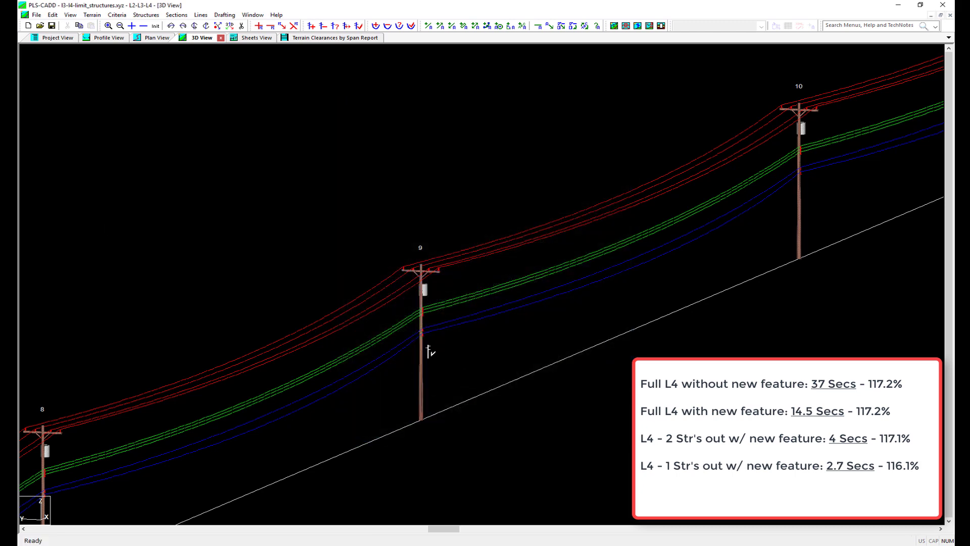
# - Check structure 9's strength with 0 spans out, which reads 102.3%
pyautogui.click(429, 349)
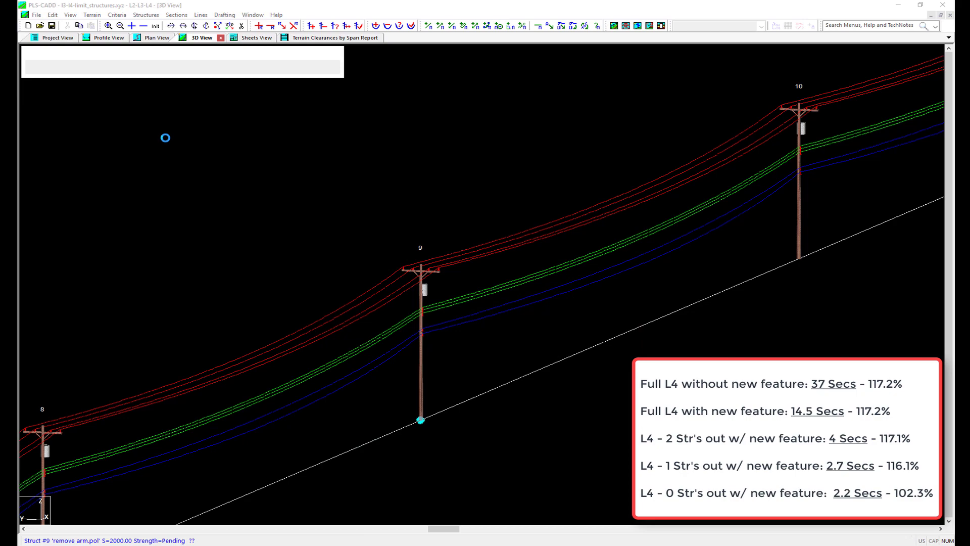